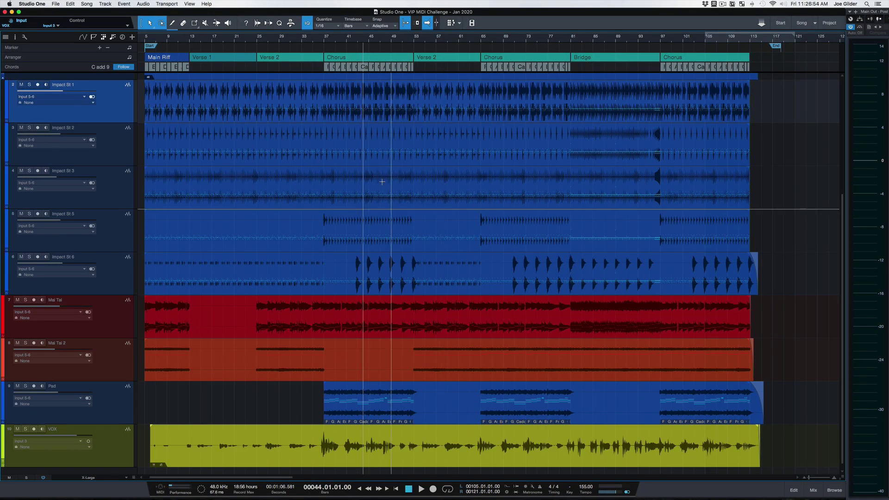
- Show the mixer beneath the arrangement to view its channels, and hide it again
scroll(352, 186, "left", 2)
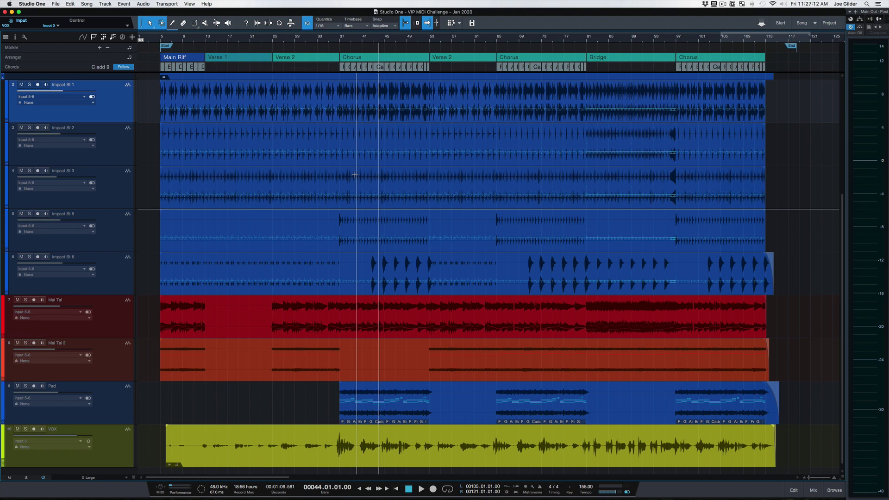
key("F3")
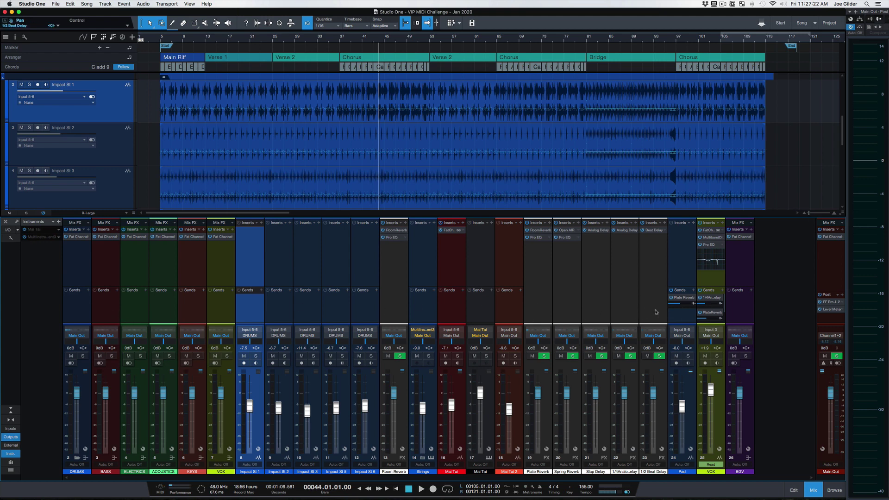
key("F3")
- Show the track inspector, go through the Impact, Mai Tai and Pad tracks to view their settings, ending on Mai Tai 2, and hide it
key("F4")
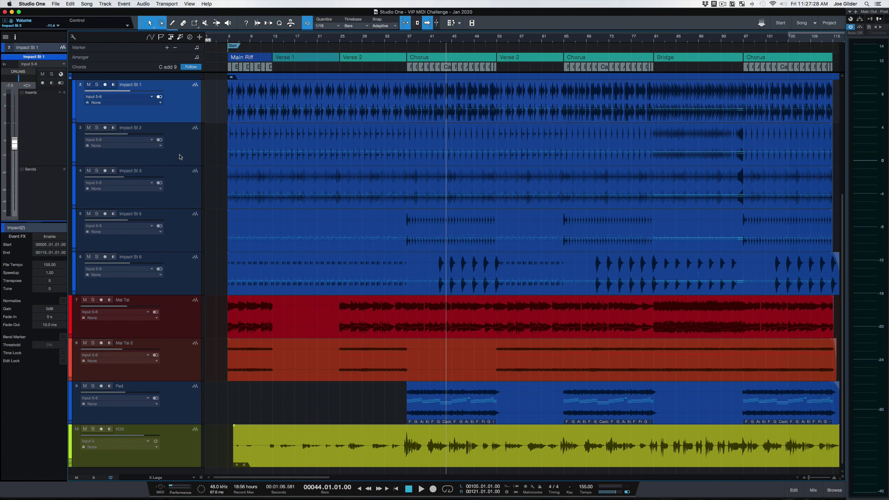
key("Down")
left_click(181, 176)
left_click(182, 234)
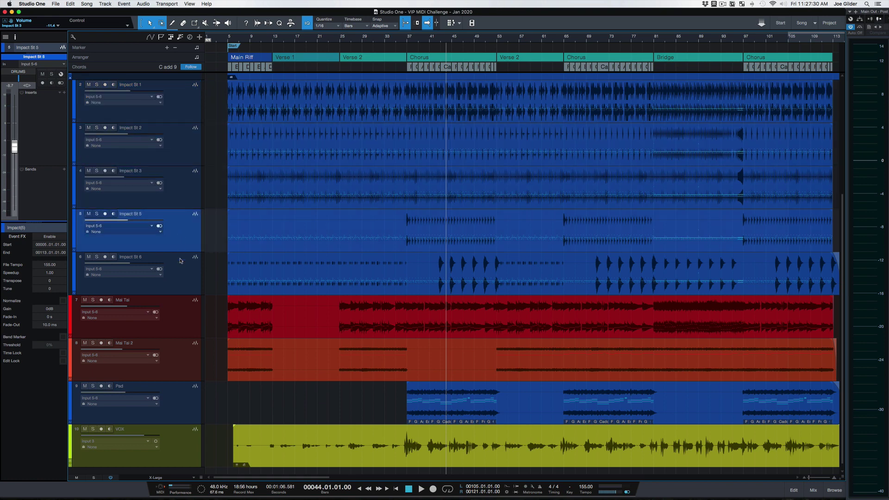
left_click(180, 269)
left_click(344, 325)
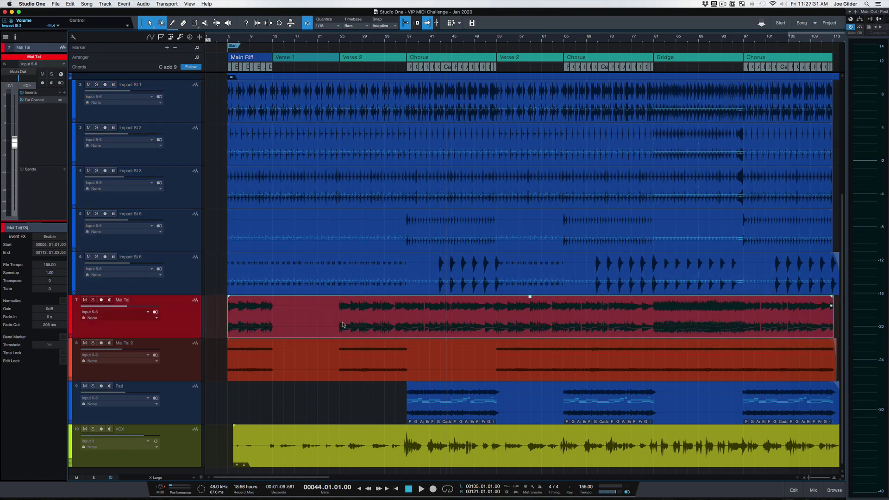
left_click(352, 367)
key("Down")
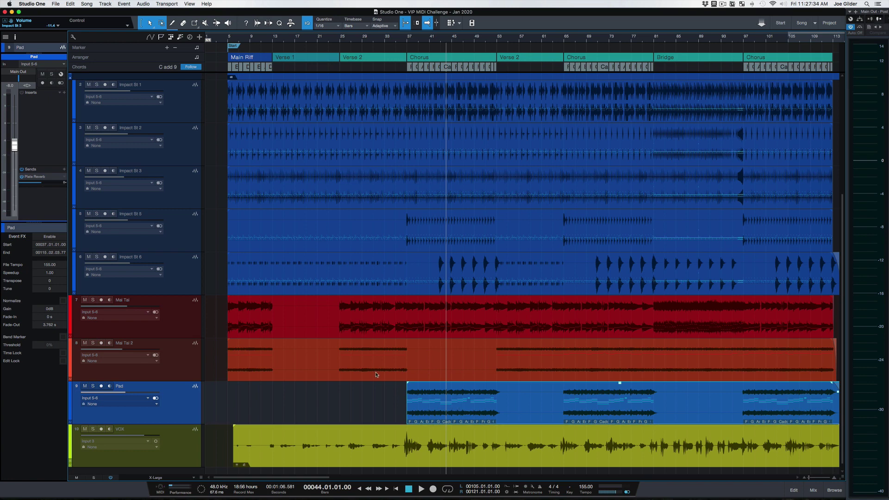
key("Up")
key("F4")
- Show the browser, view the Mai Tai 2 event in the editor, and replace the editor with the mixer
key("F7")
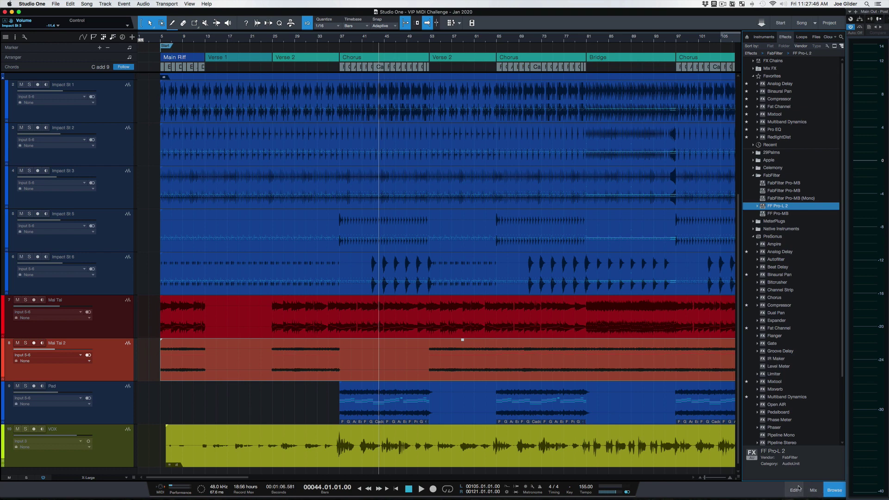
key("F2")
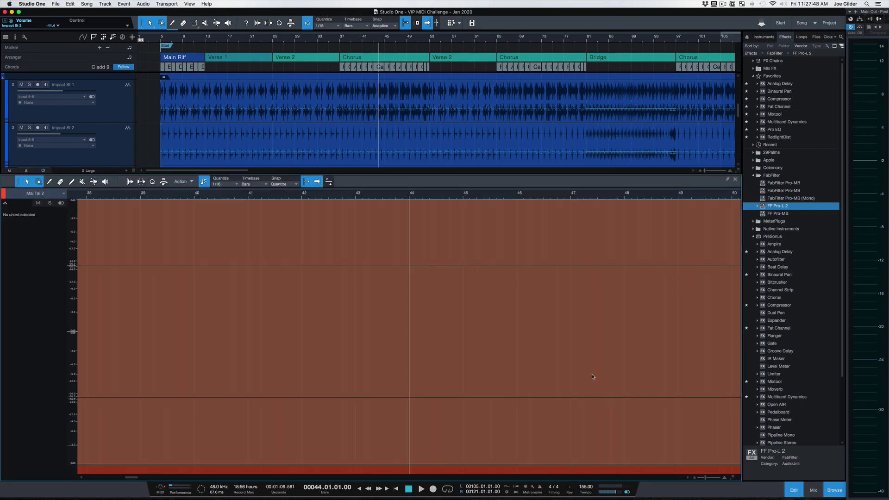
key("F3")
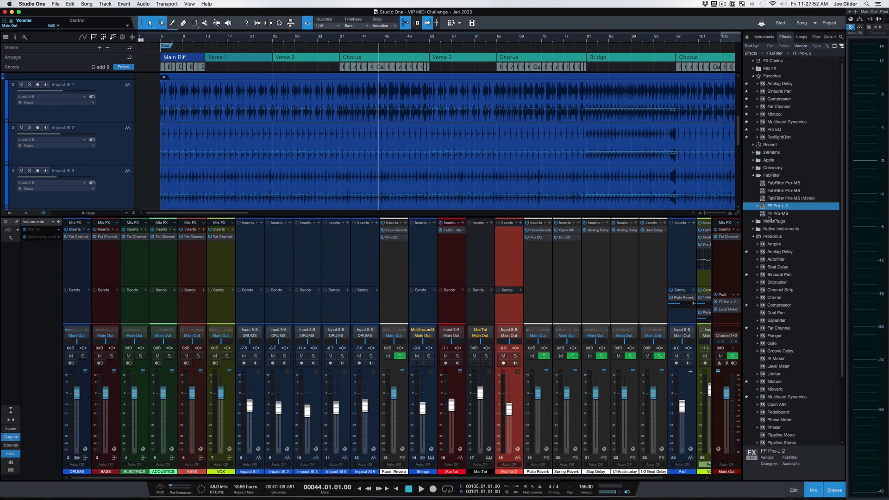
- Look through the available instruments and effects lists, and hide the mixer and the browser
scroll(794, 134, "down", 5)
scroll(794, 134, "up", 5)
left_click(768, 39)
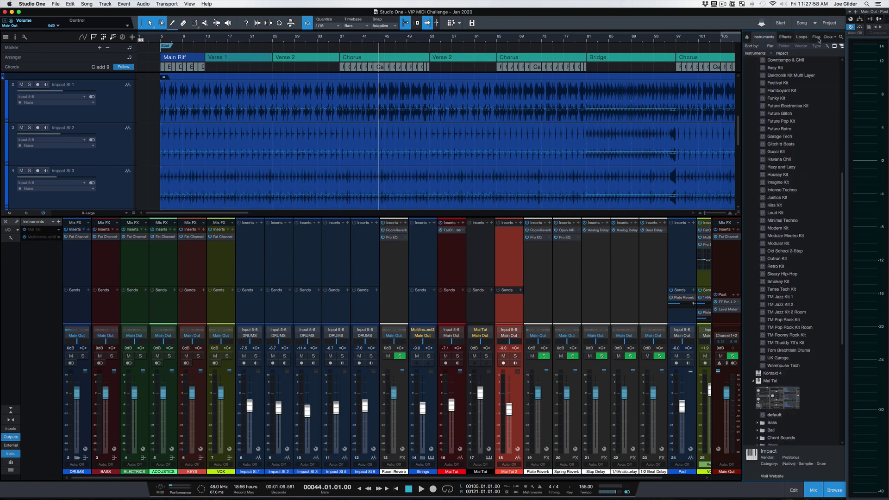
left_click(784, 38)
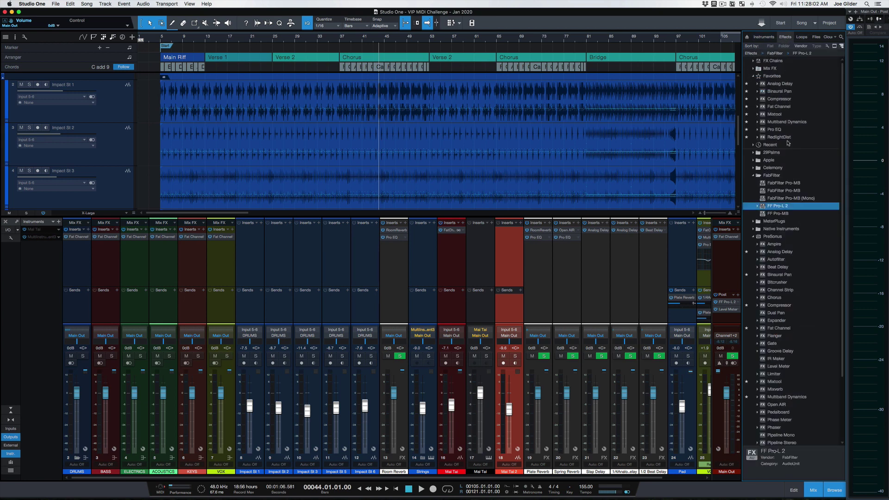
scroll(780, 277, "down", 5)
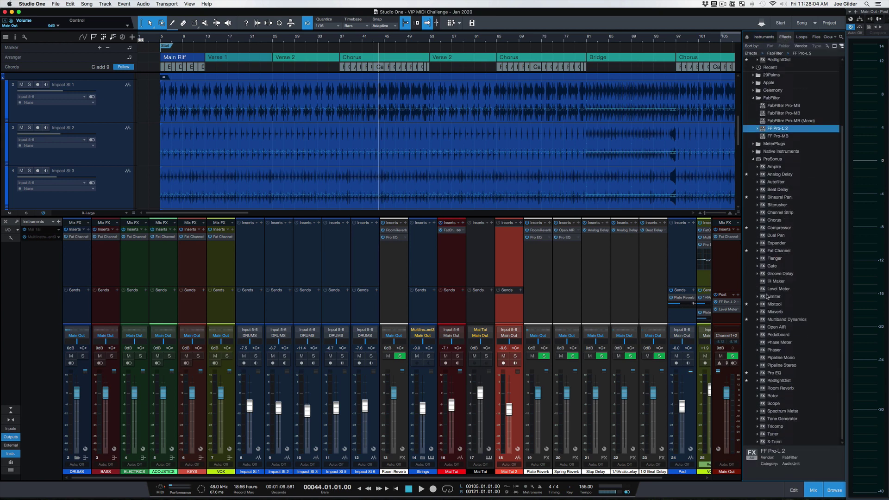
key("F3")
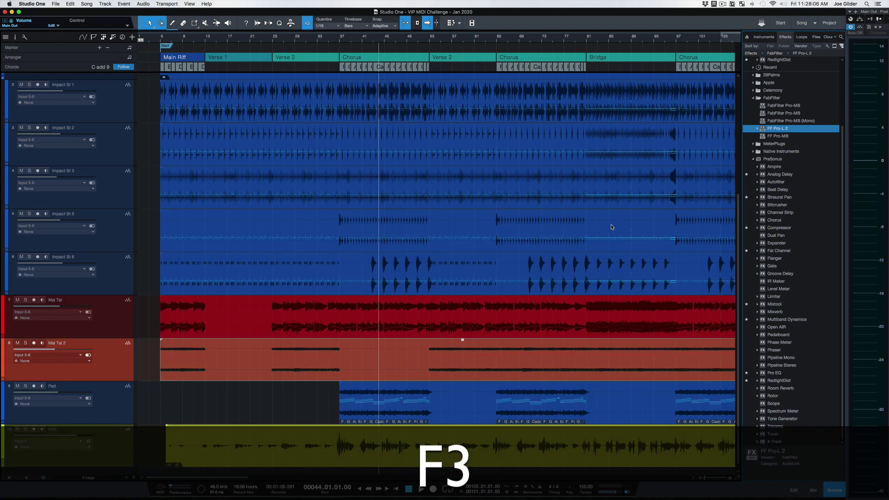
key("F7")
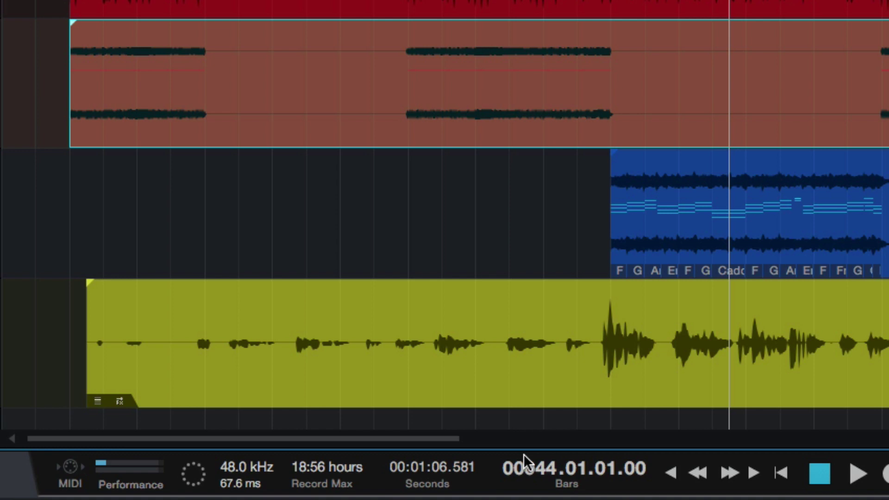
- Play the song briefly from bar 44 and stop playback
key("space")
key("space")
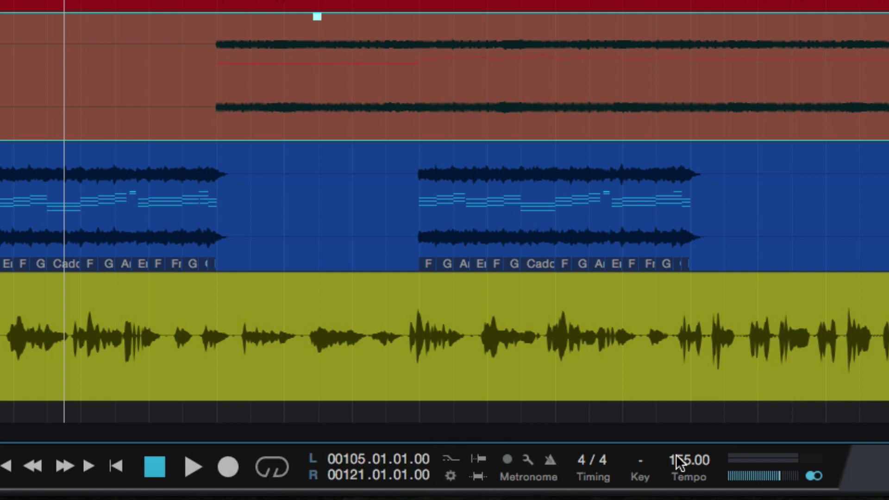
- Open and close the song tempo value for editing, try tapping in a new tempo, and undo the tempo change
double_click(689, 466)
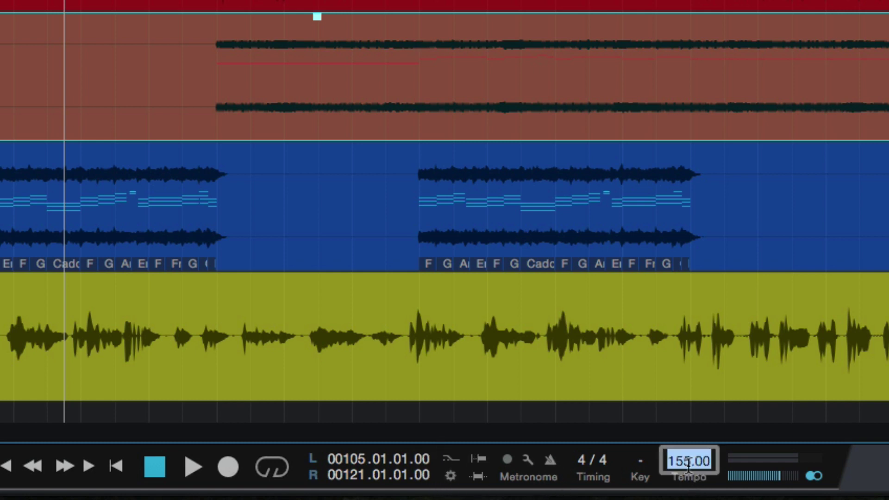
key("Return")
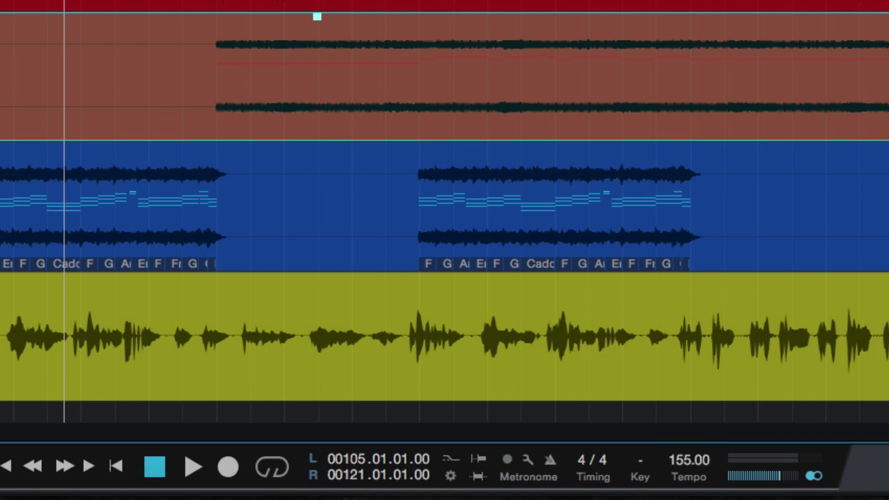
double_click(686, 482)
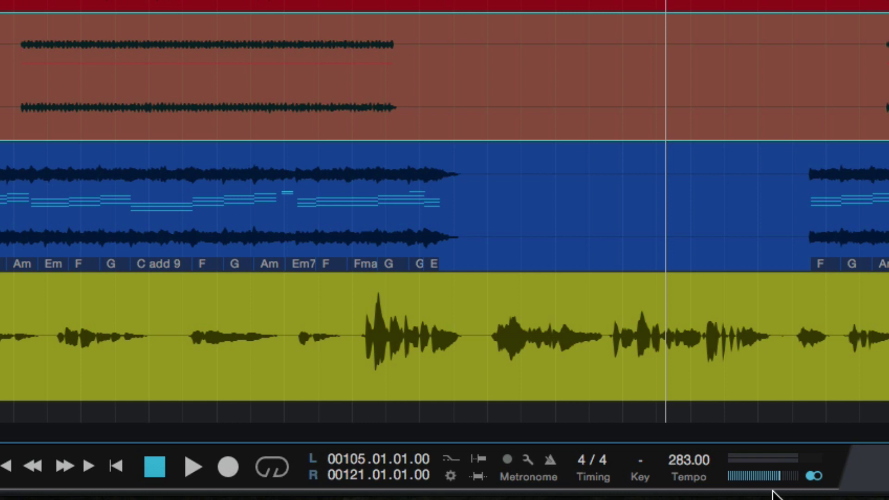
key("super+z")
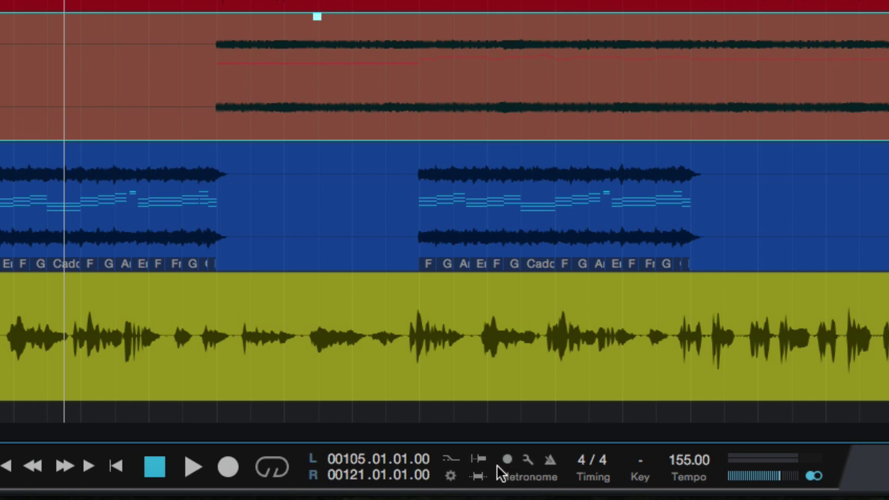
- Turn on the metronome click, play the song to hear it, and turn the click off
left_click(549, 459)
key("space")
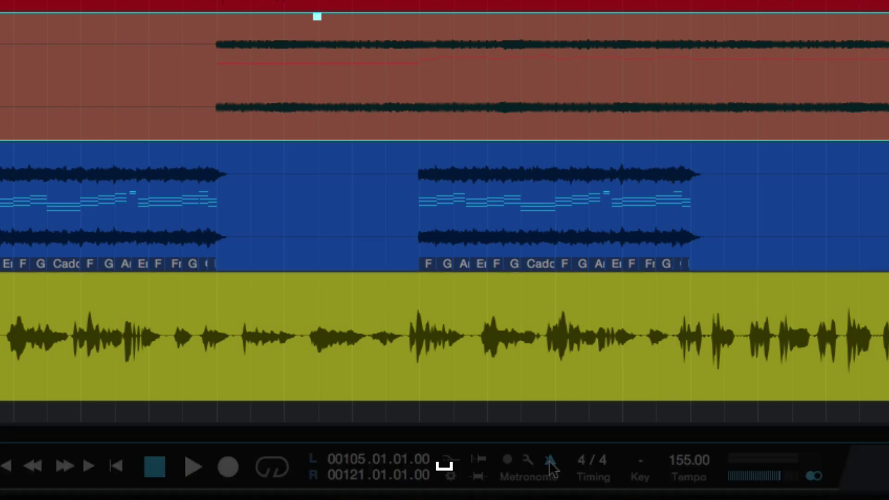
key("c")
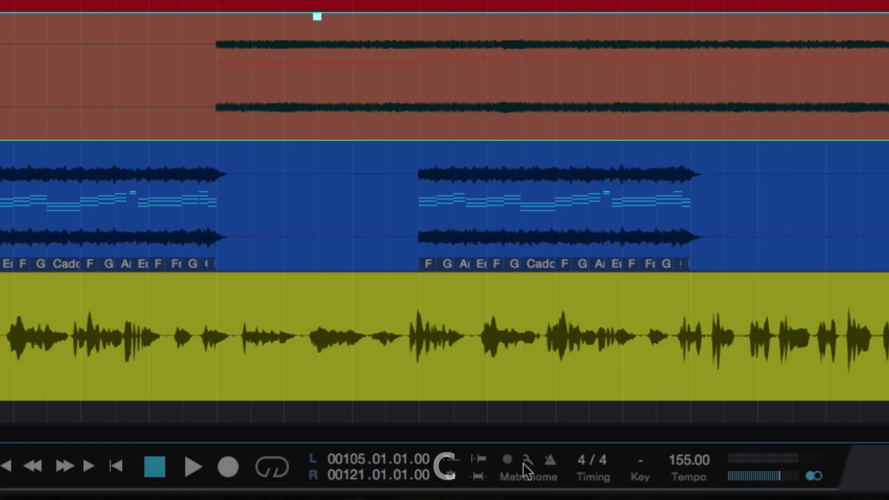
- In Metronome Setup, lower the Offbeat level to its minimum while the click plays, and close the setup with the metronome off
left_click(526, 460)
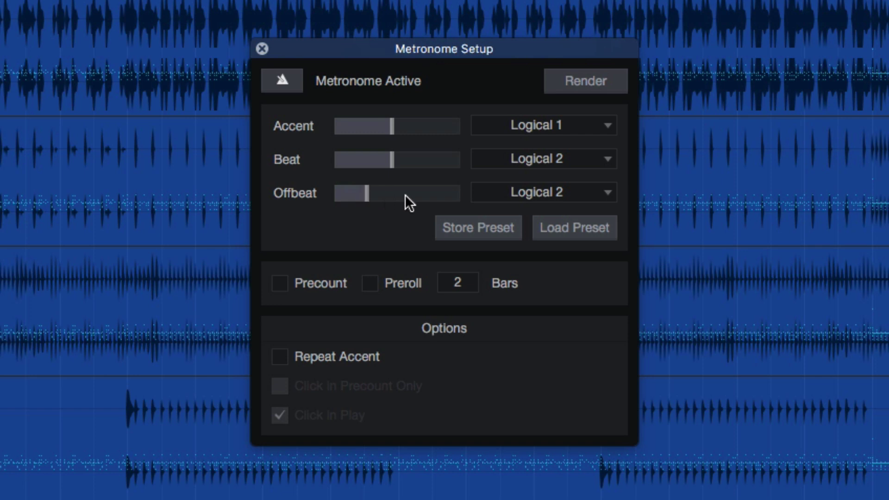
key("space")
key("c")
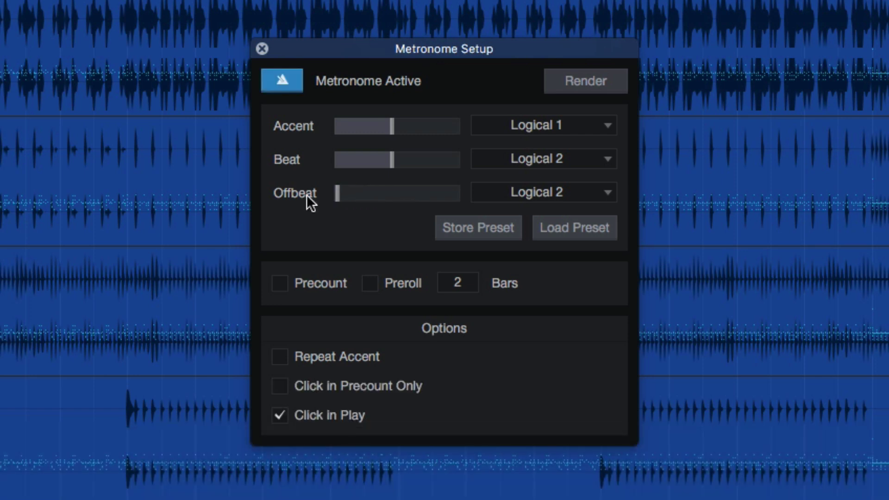
key("space")
left_click(262, 48)
key("c")
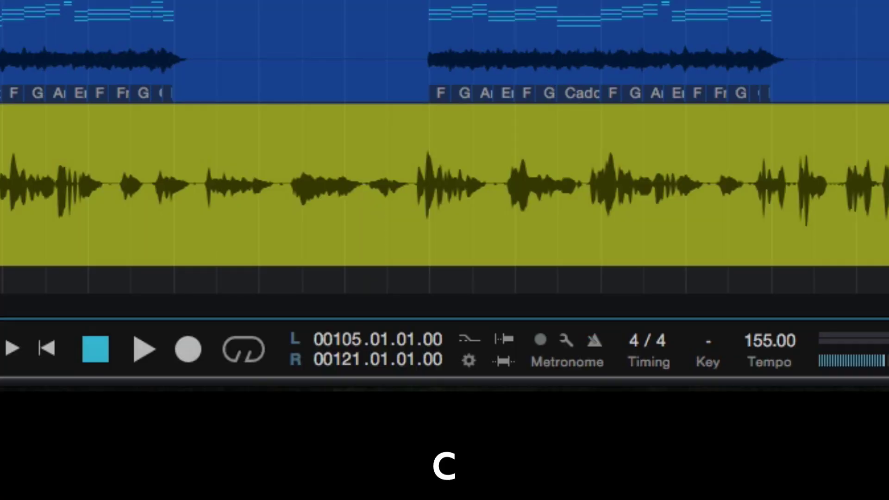
- Toggle the metronome precount, and switch Auto Punch and Preroll on and off several times, leaving Auto Punch off
left_click(539, 341)
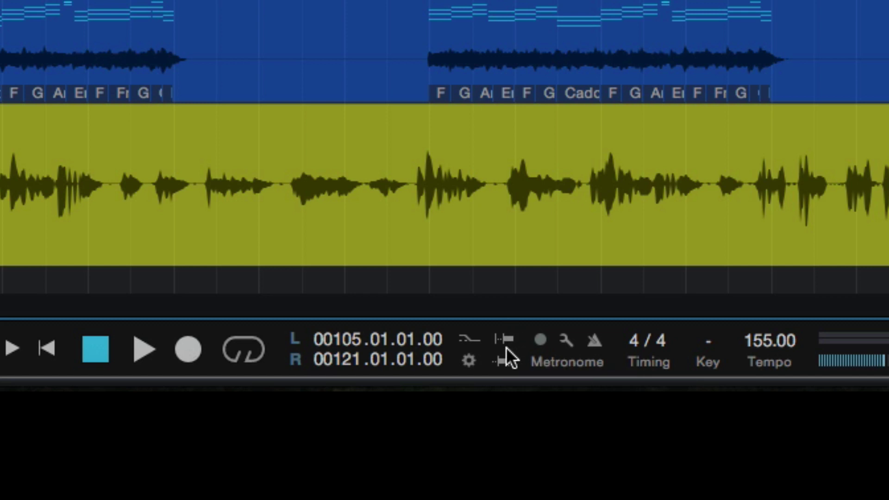
key("i")
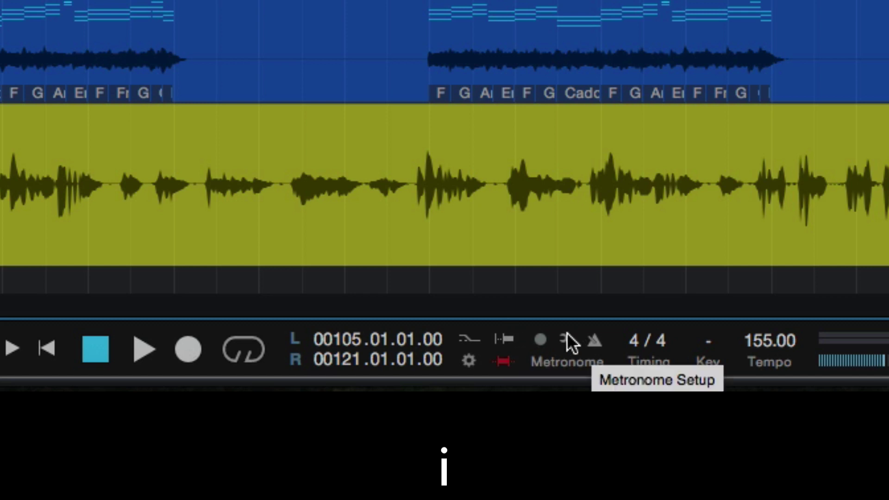
key("o")
key("i")
key("o")
key("i")
key("o")
key("i")
key("o")
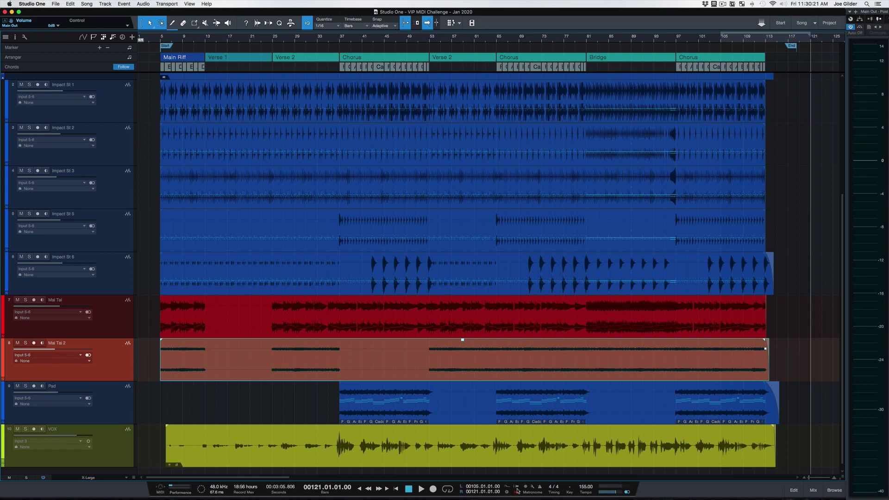
left_click(516, 493)
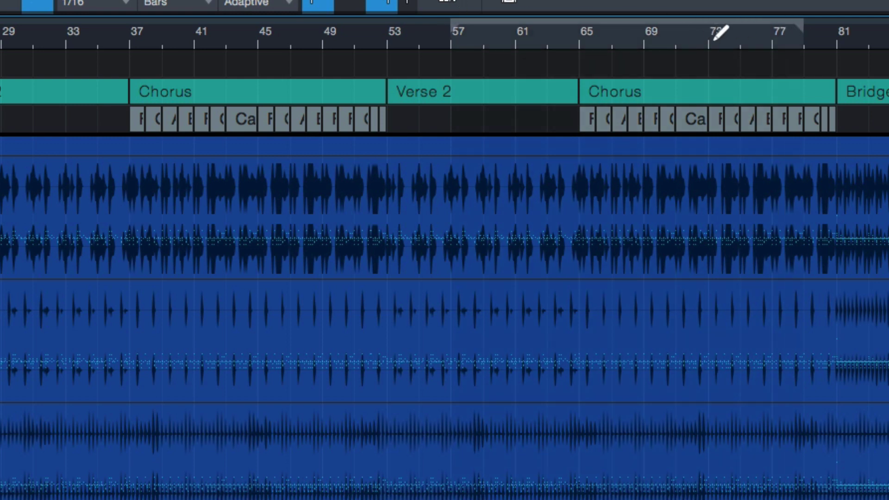
- Set the loop range from bar 57 to bar 73, and move the playback cursor to bar 46 and on to bar 77
left_click(274, 41)
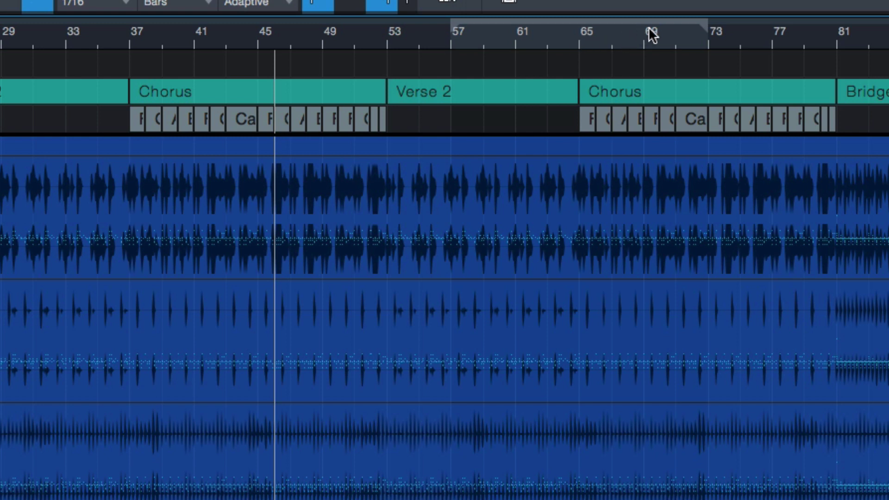
left_click(779, 37)
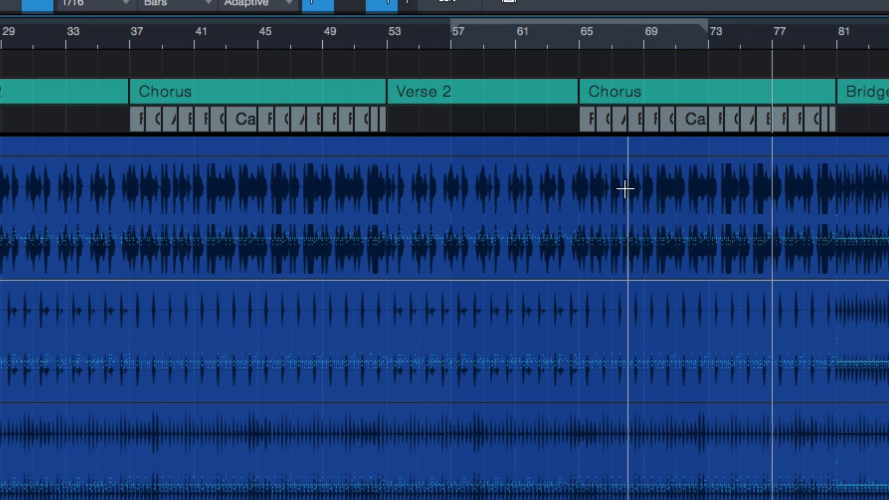
- Try range selections on the Impact St 1 and Impact St 2 tracks, selecting bars 29 to 49 of Impact St 2
left_click_drag(627, 187, 798, 254)
left_click(730, 349)
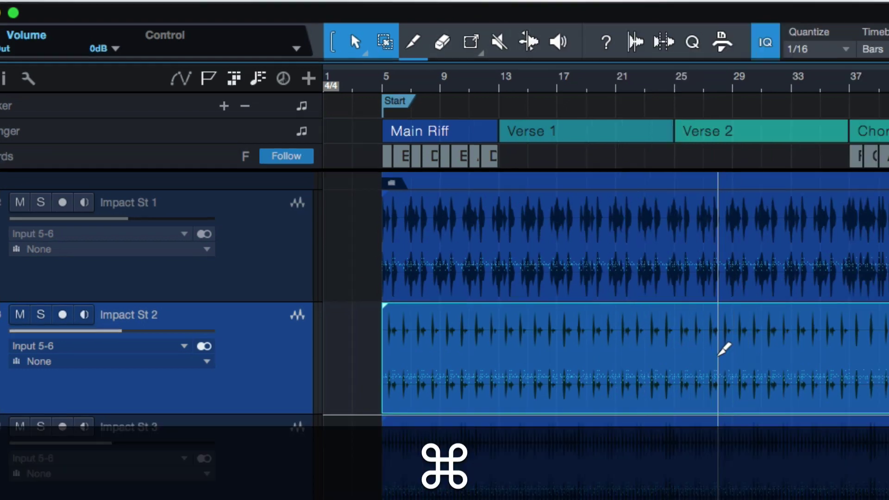
scroll(785, 357, "up", 3)
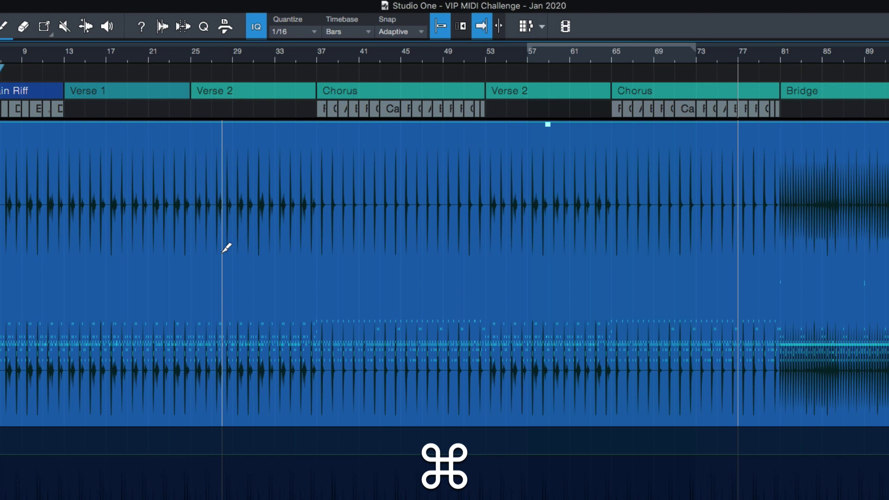
left_click_drag(228, 216, 442, 204)
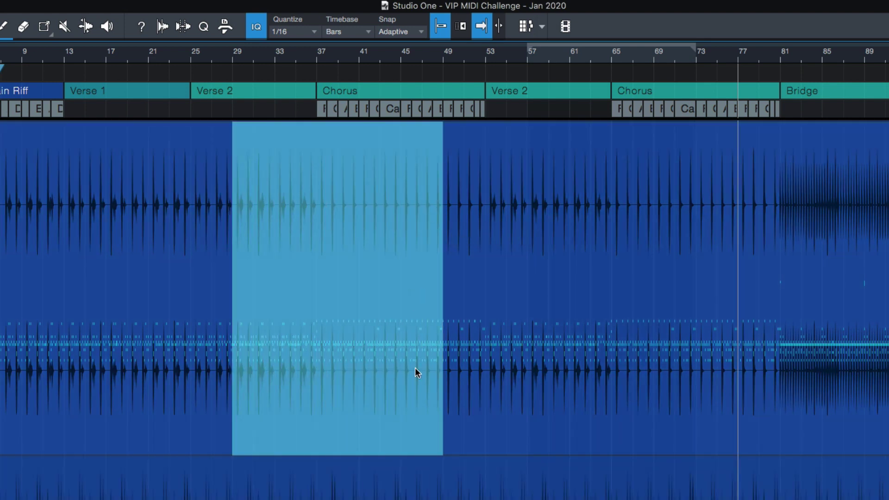
- Try moving the Impact St 2 event to bar 19 and splitting it at bar 60, and undo these edits
left_click(509, 417)
left_click(571, 308)
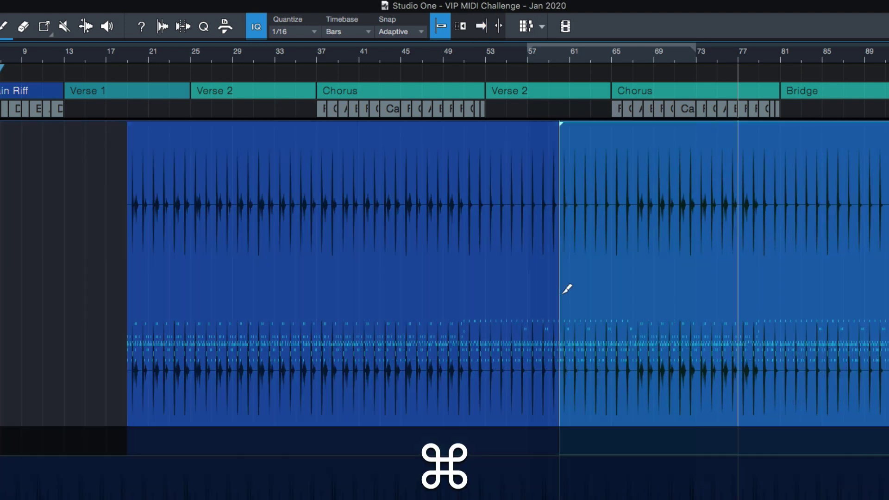
key("super+z")
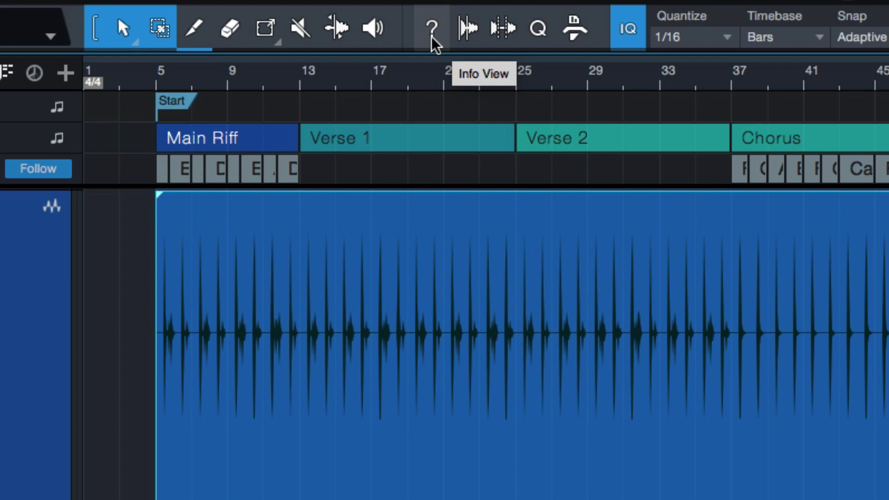
- Show the Info View, check the modifier-key hints for the Arrow and Split tools, and hide the view again
left_click(432, 32)
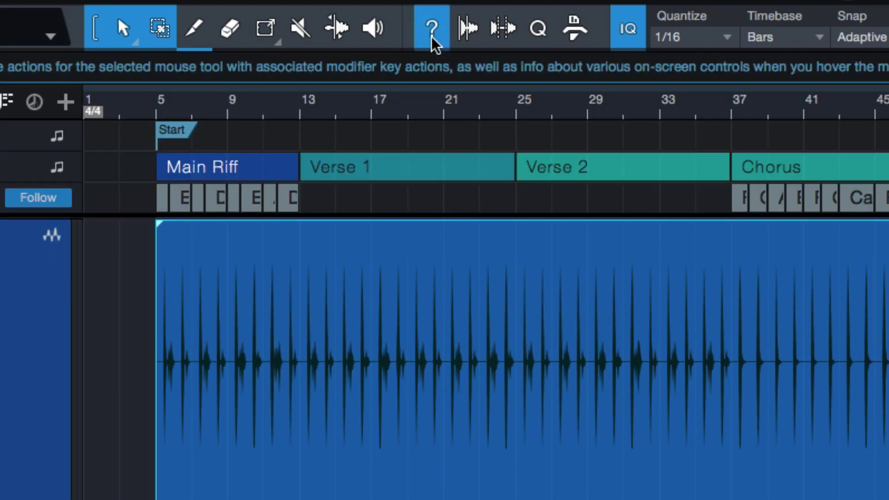
left_click(433, 40)
left_click(432, 46)
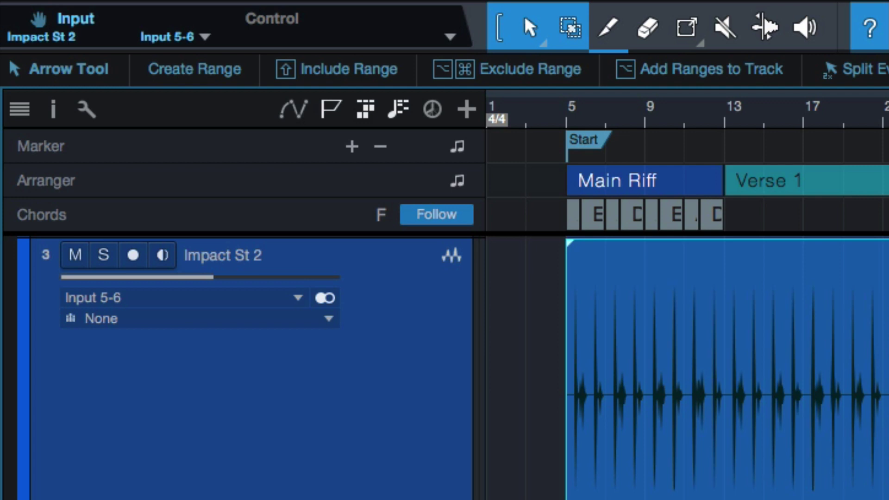
key("super")
key("alt+super")
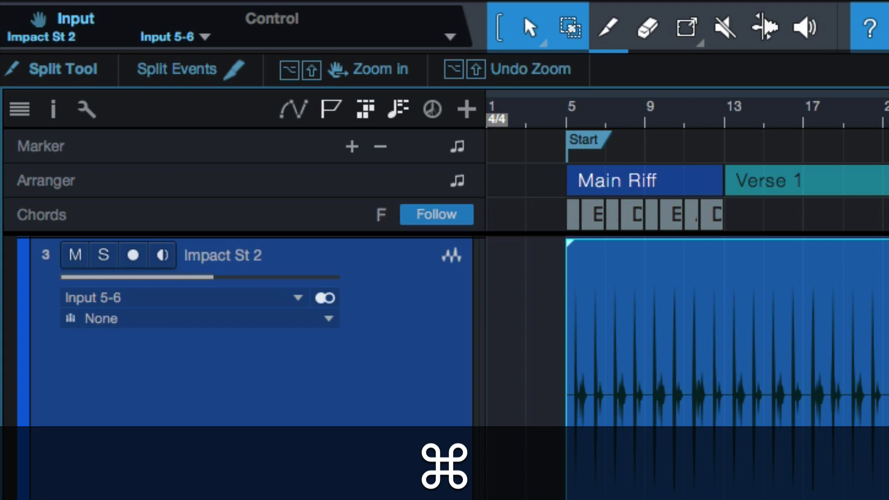
key("alt+super")
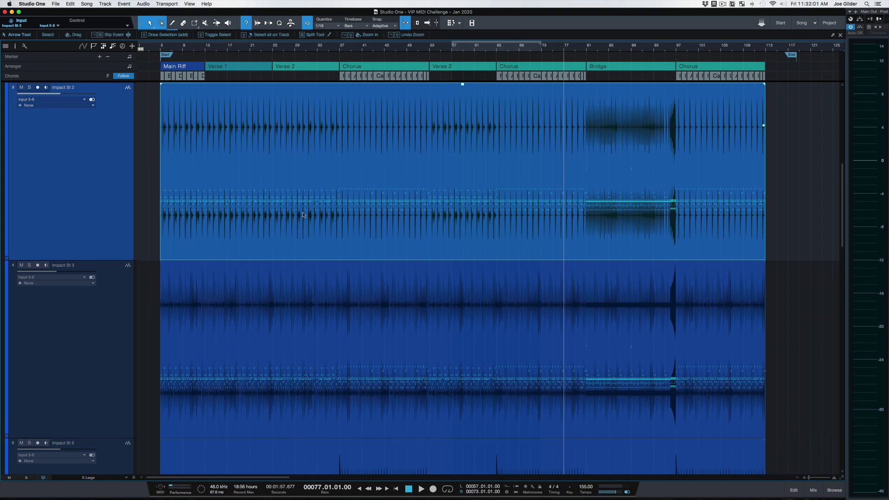
left_click(246, 23)
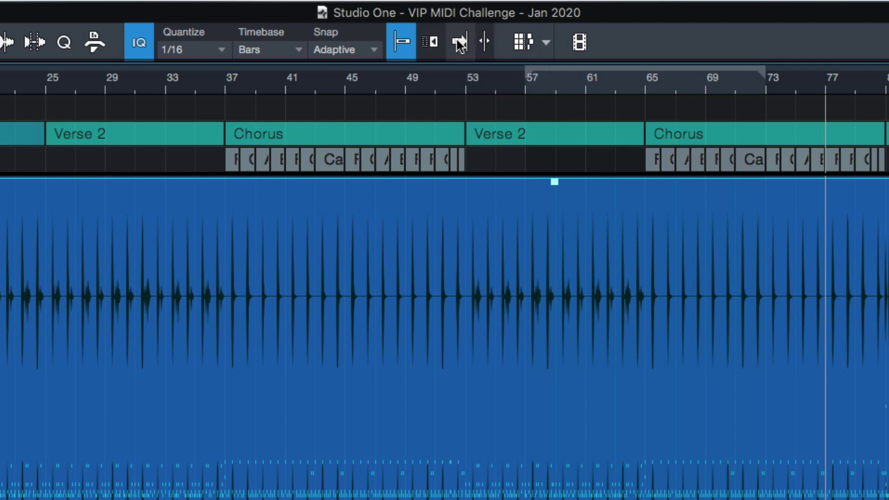
- Enable Autoscroll, play the song briefly from about bar 100, and disable Autoscroll again
key("f")
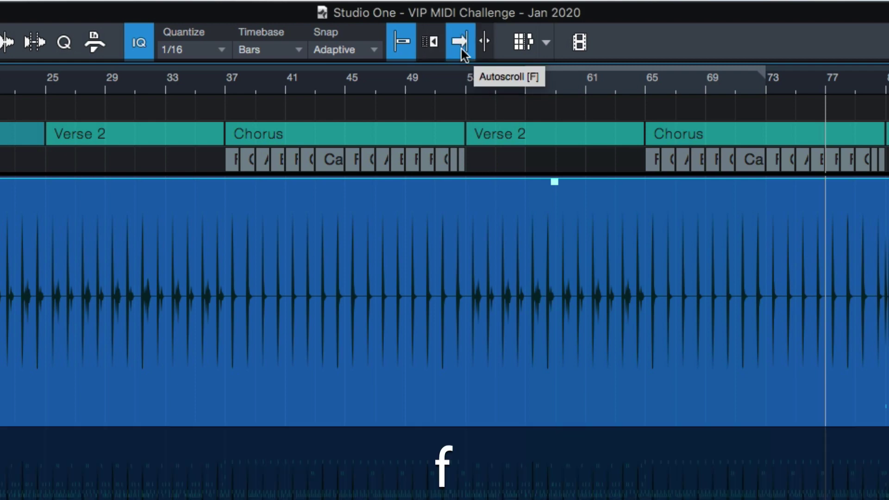
scroll(714, 69, "up", 10)
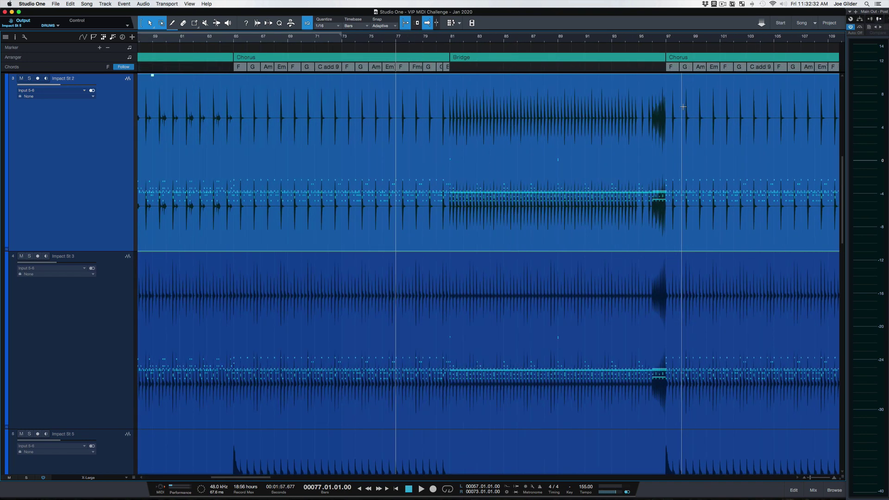
left_click(670, 88)
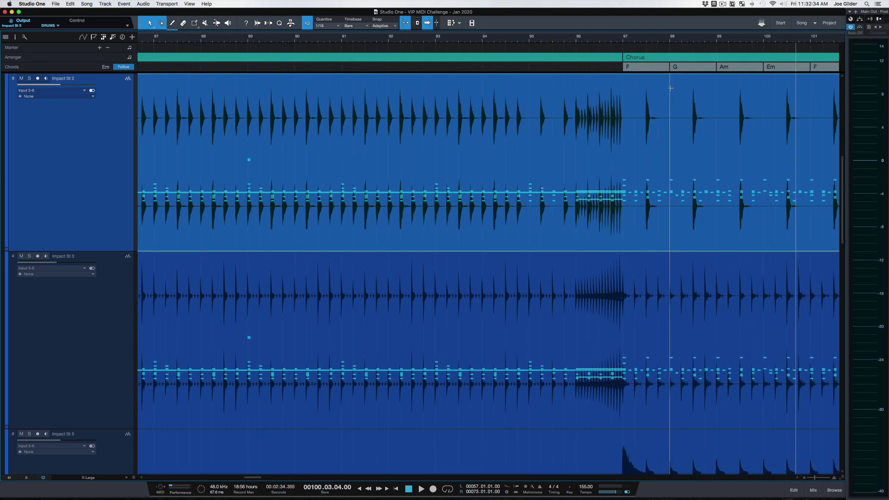
key("space")
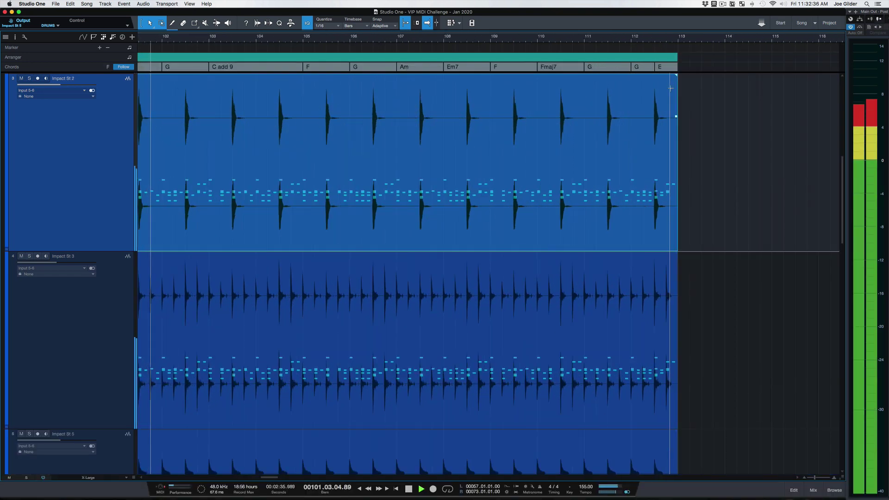
key("space")
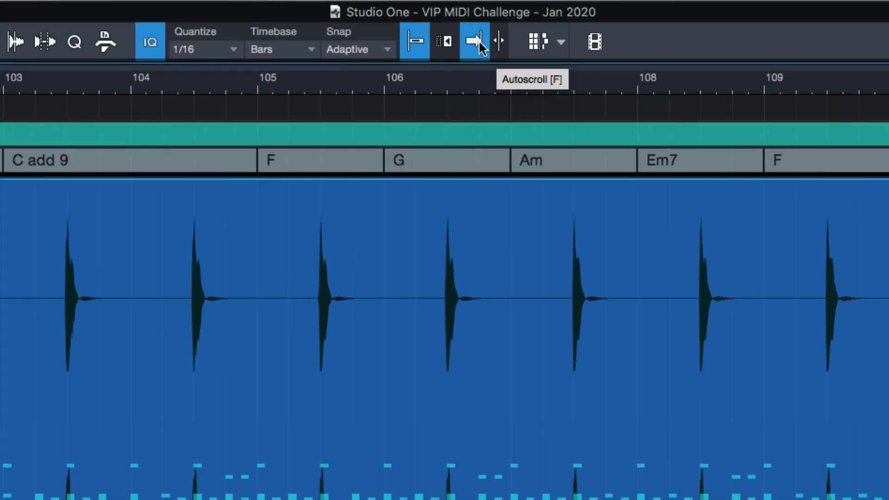
key("f")
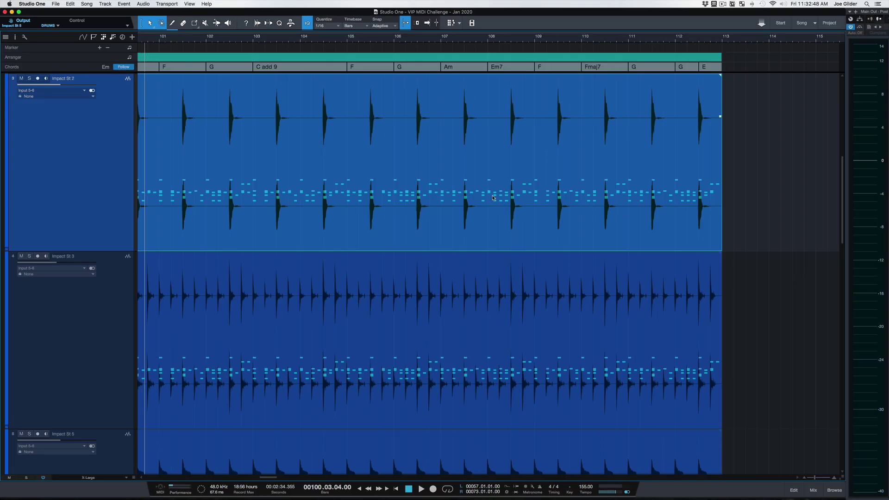
- Place the playback cursor at bar 81, the start of the Bridge, and briefly play the song from there
scroll(493, 198, "down", 6)
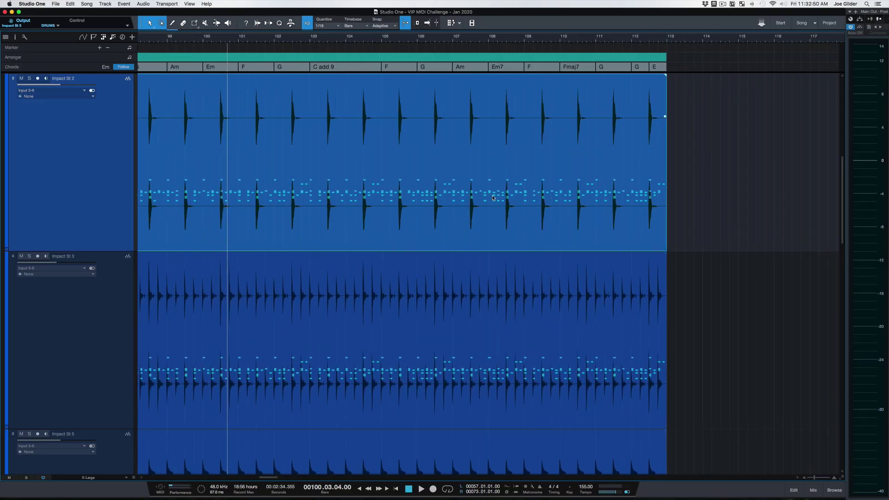
scroll(448, 198, "left", 5)
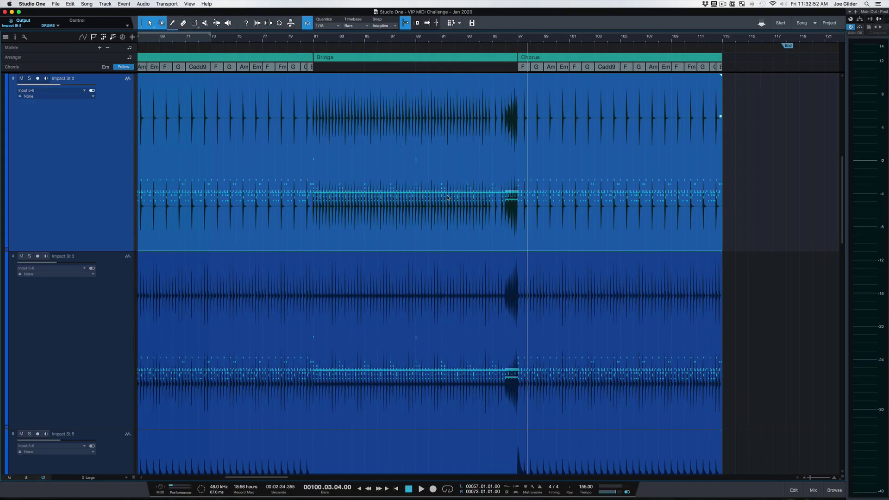
left_click(324, 41)
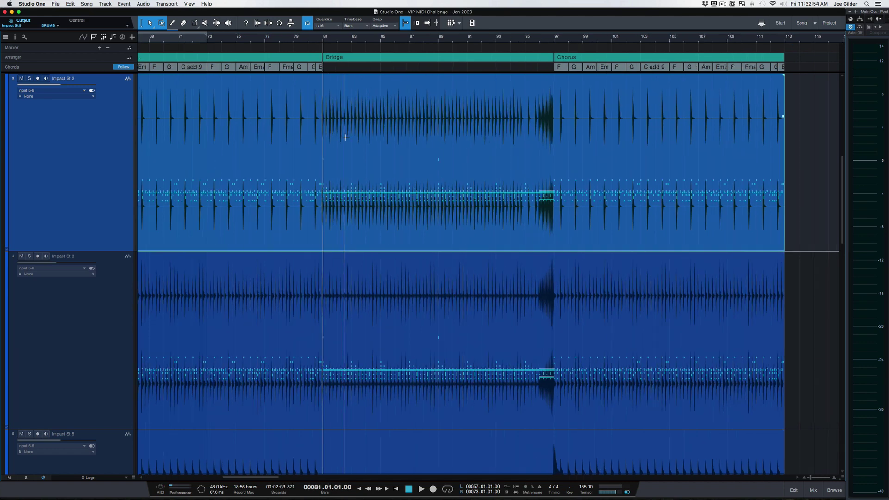
scroll(345, 137, "up", 4)
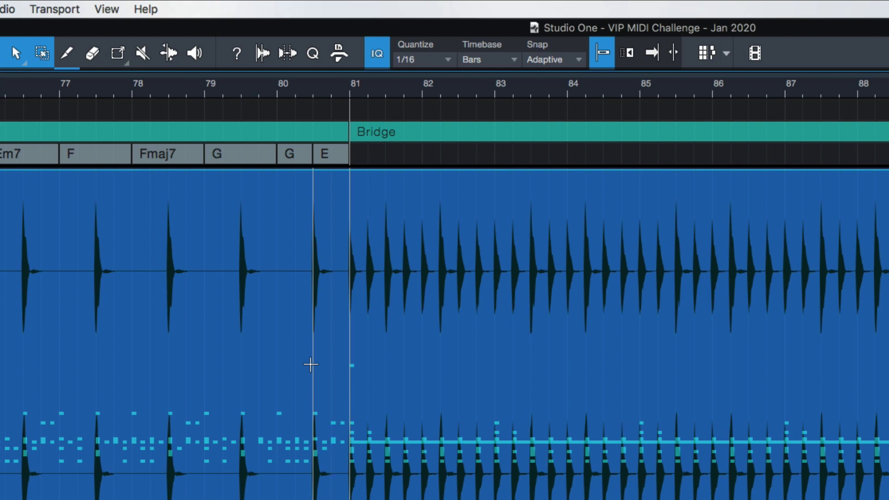
scroll(311, 365, "up", 3)
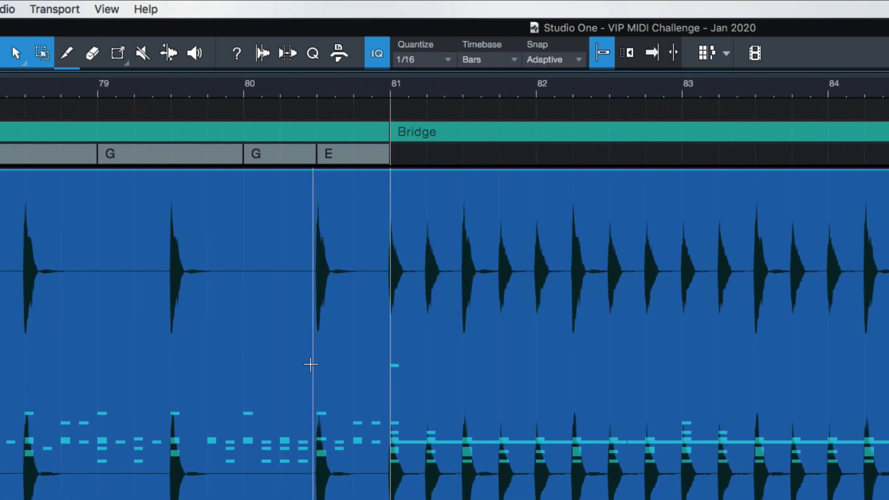
key("space")
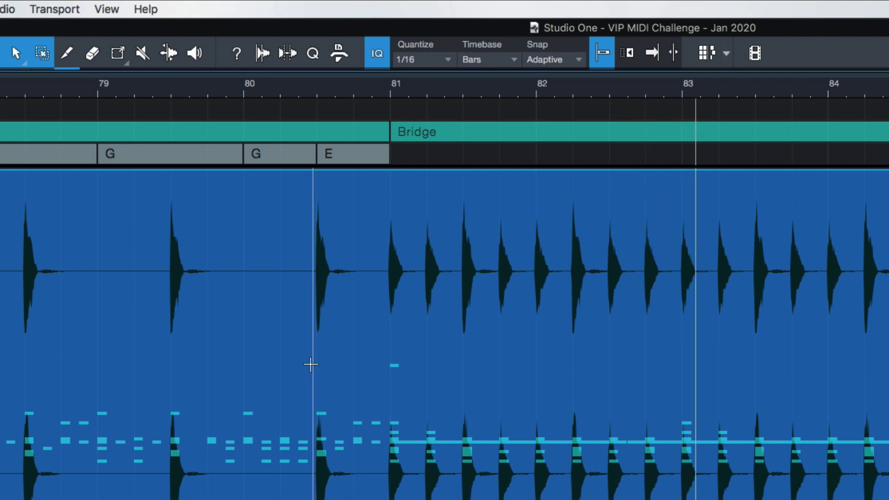
key("space")
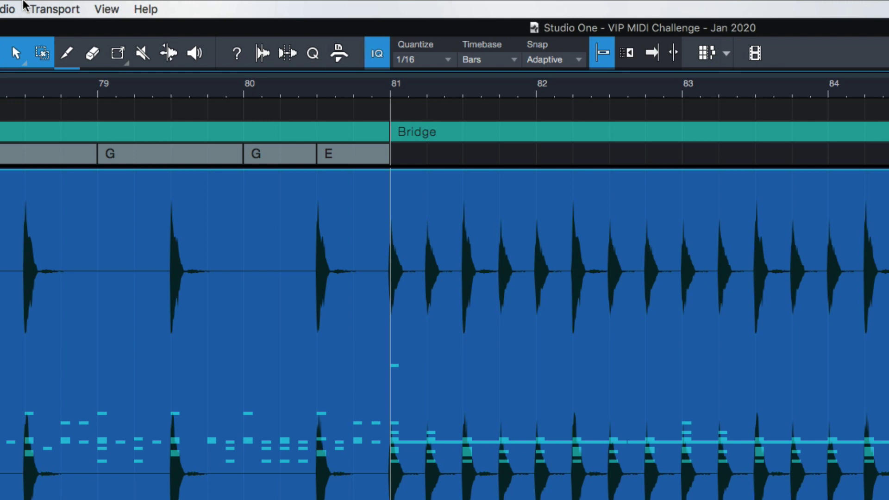
- Disable Return to Start on Stop in the transport options and test it by starting and stopping playback from bar 81
left_click(42, 6)
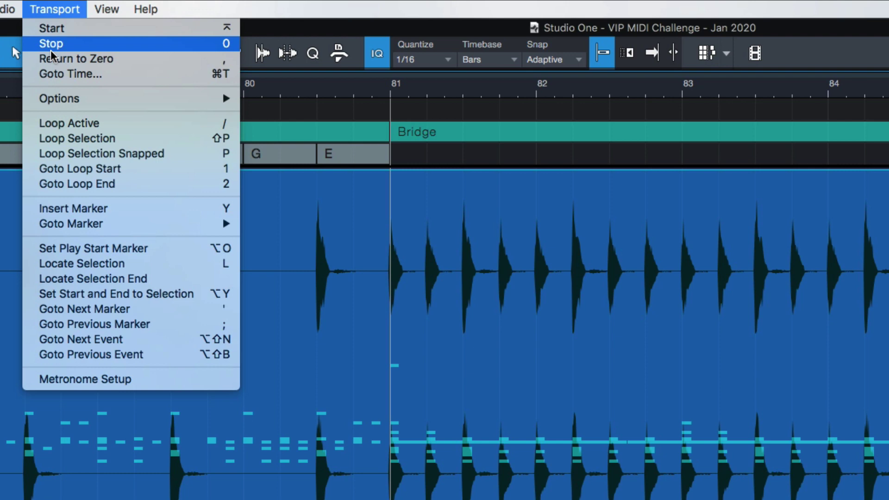
mouse_move(58, 98)
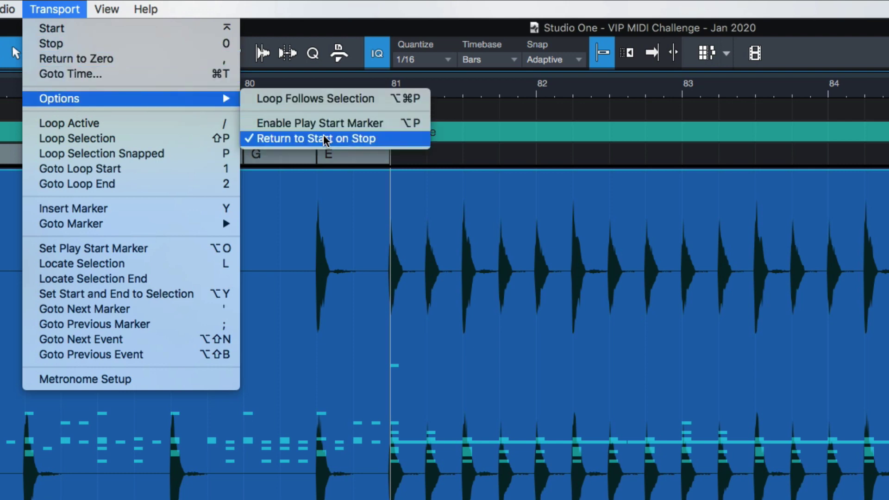
left_click(304, 141)
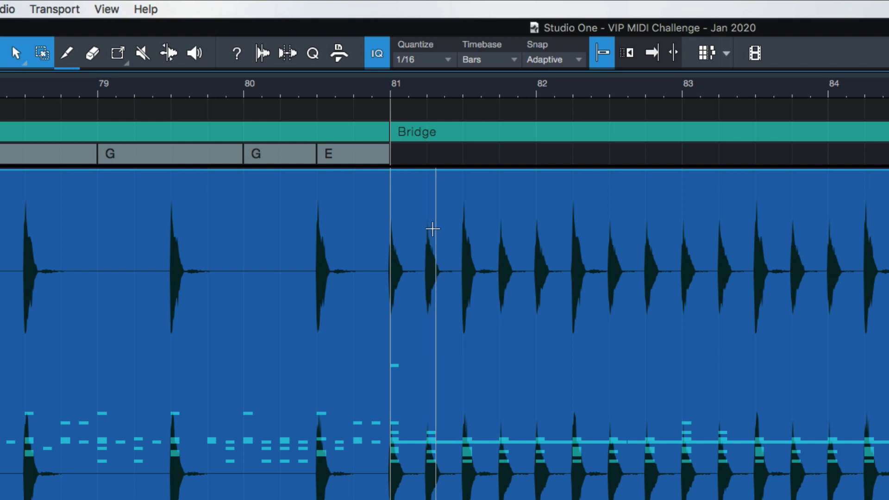
key("space")
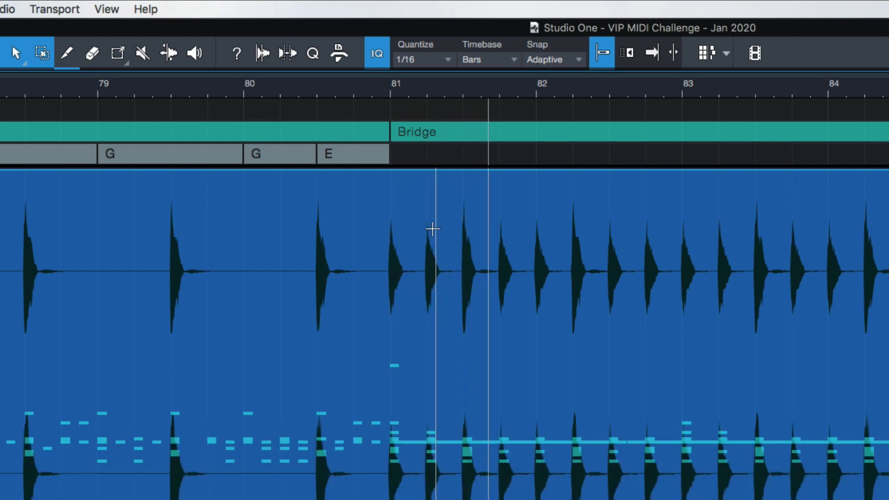
key("space")
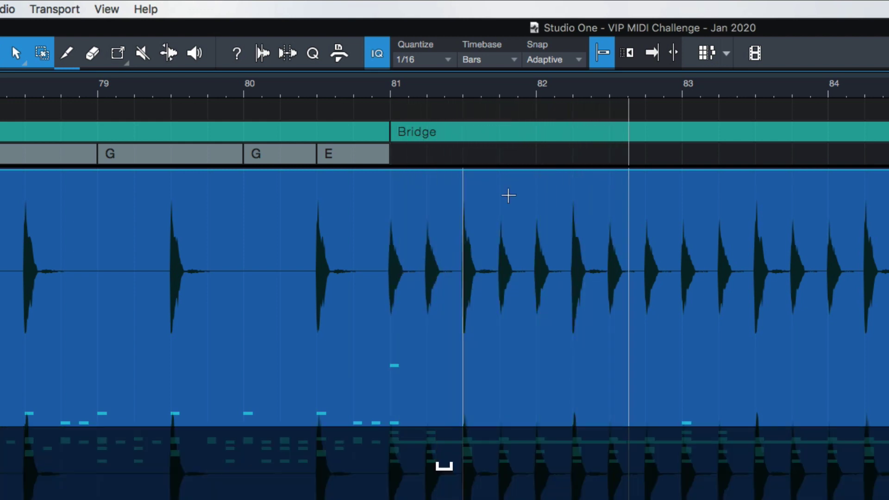
key("space")
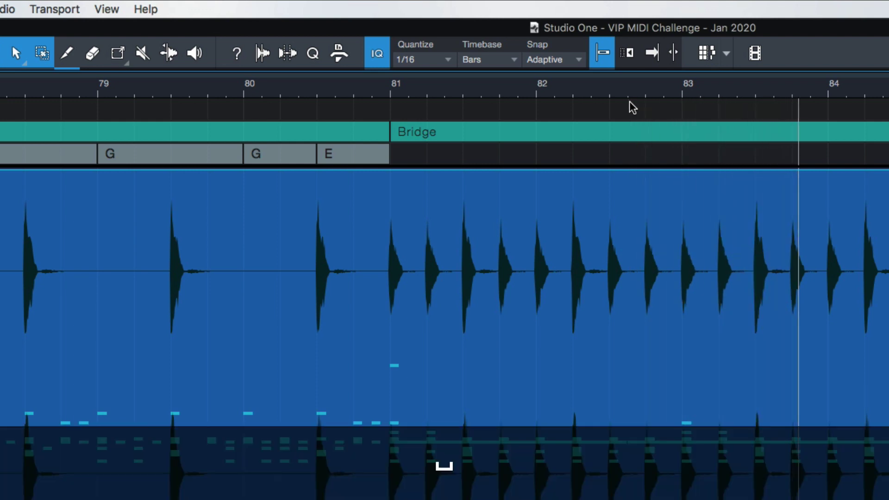
- Re-enable Return to Start on Stop in the transport options and test it by starting and stopping playback twice
left_click(52, 8)
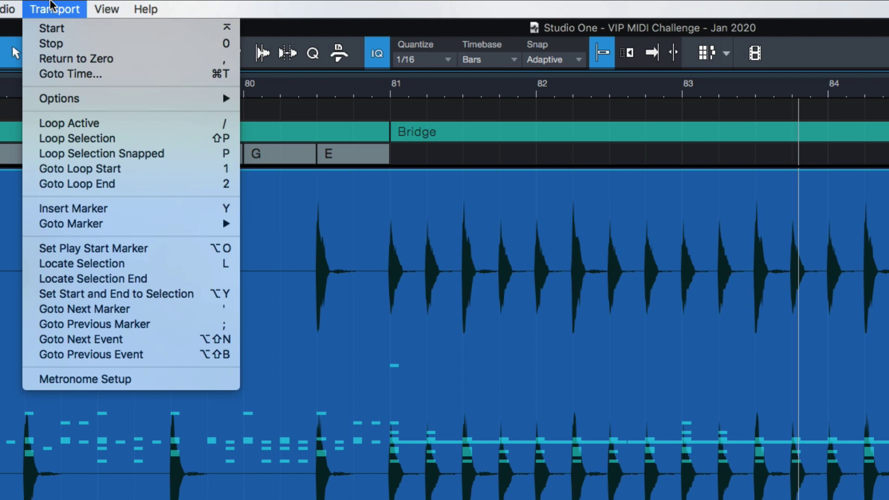
mouse_move(183, 99)
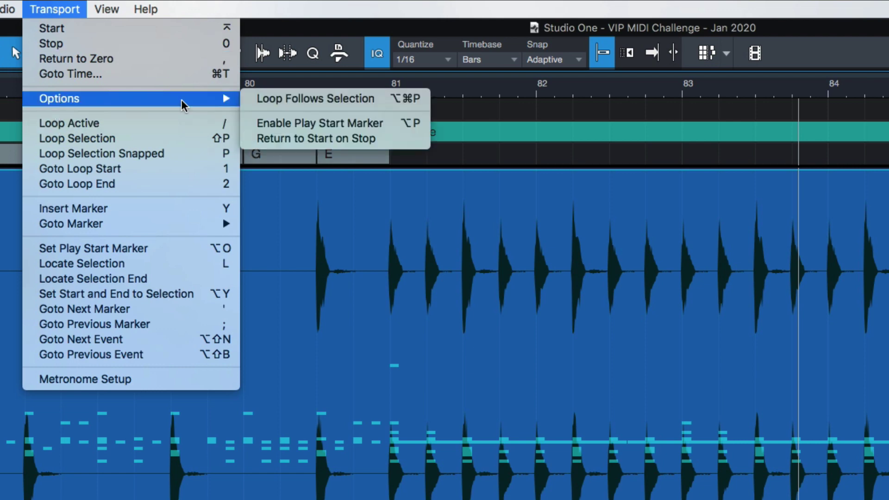
left_click(313, 138)
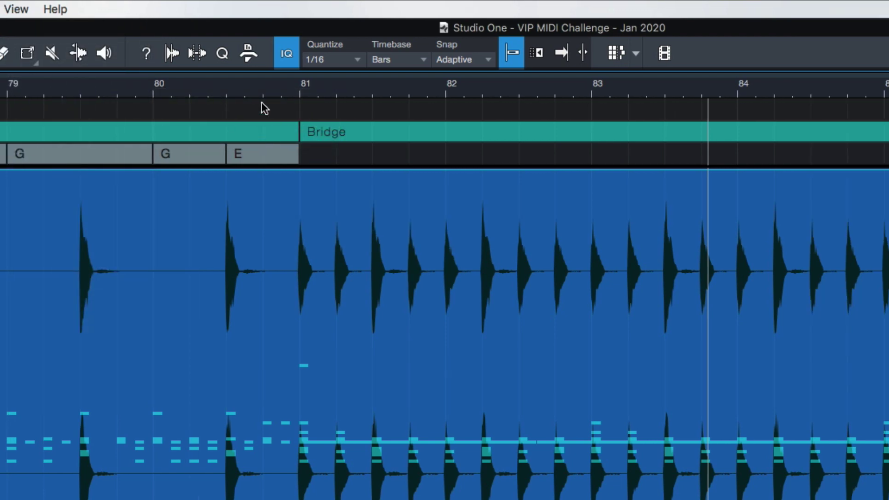
key("space")
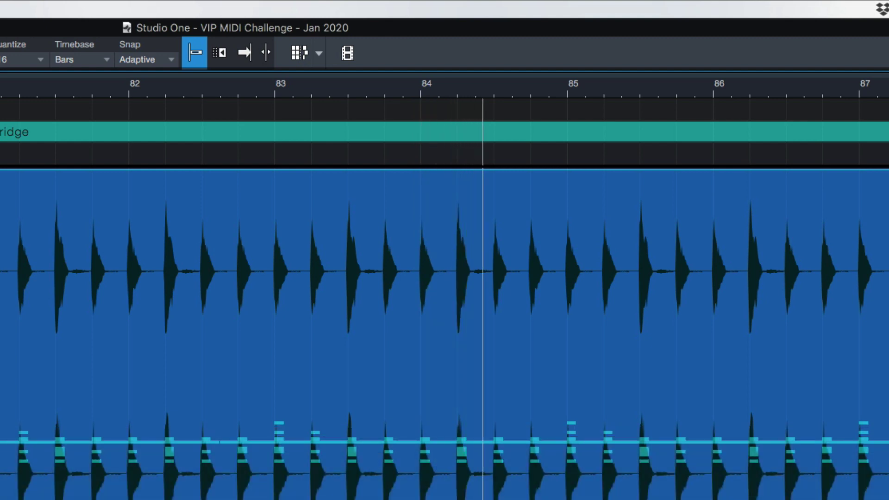
key("space")
key("space")
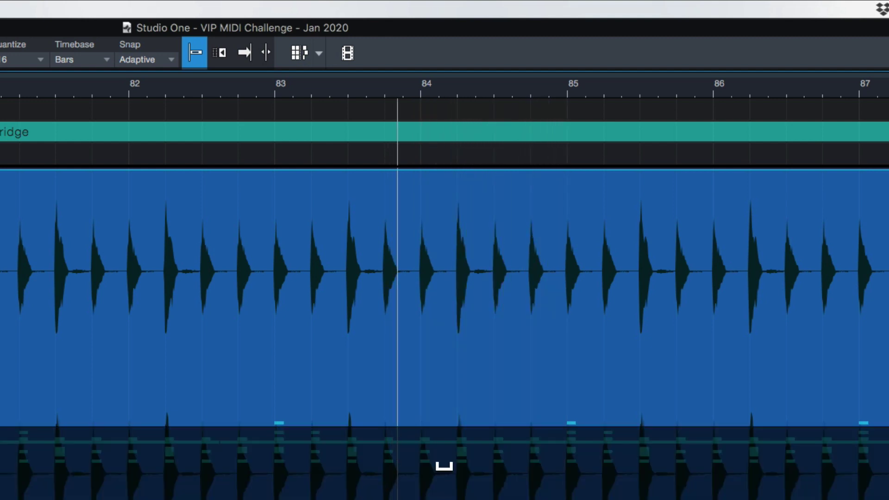
key("space")
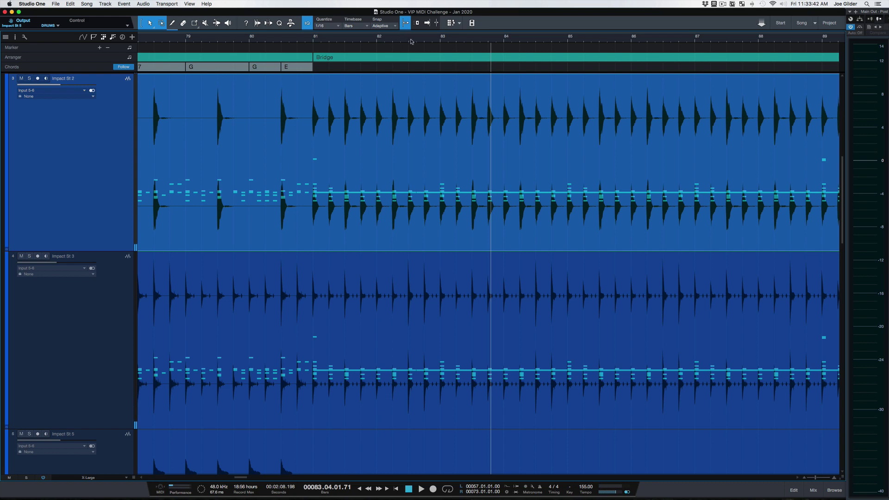
- Zoom the arrangement out to the full song length, and examine it vertically across the Impact tracks and horizontally along the timeline
left_click_drag(383, 41, 434, 119)
scroll(434, 120, "up", 3)
scroll(435, 120, "down", 3)
scroll(435, 119, "up", 2)
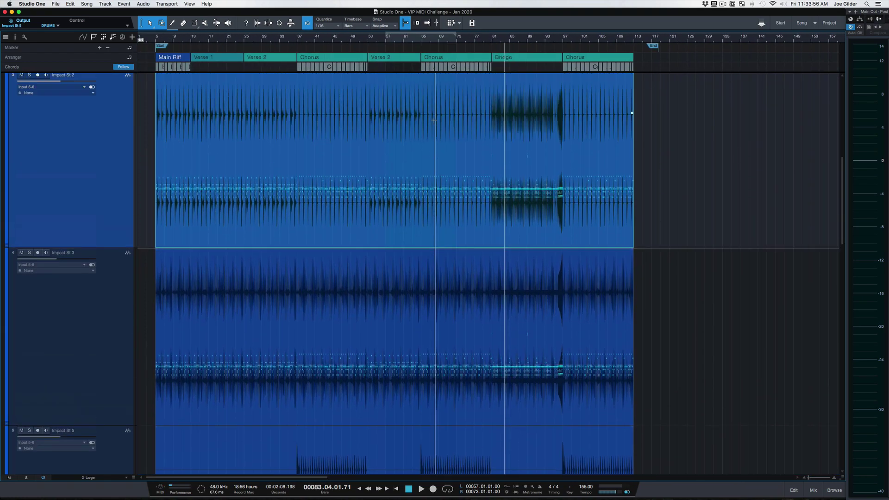
scroll(434, 119, "up", 2)
scroll(434, 119, "down", 4)
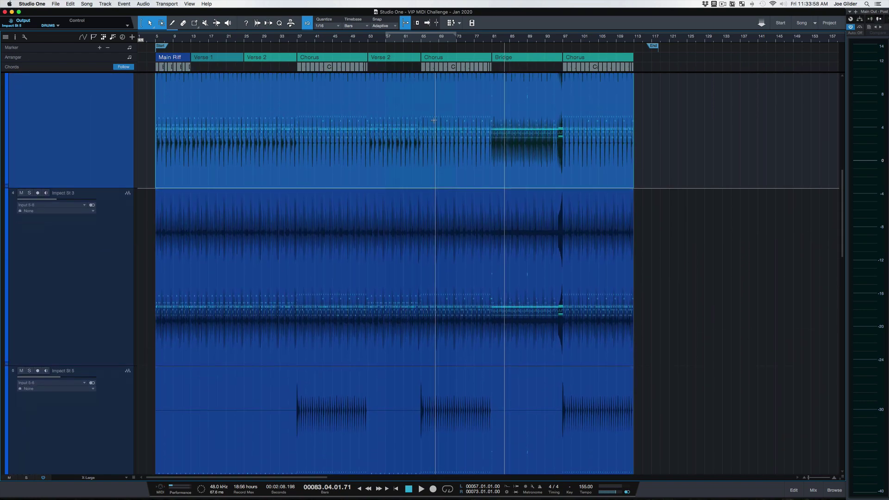
scroll(435, 119, "up", 2)
scroll(434, 120, "right", 10)
scroll(435, 120, "up", 1)
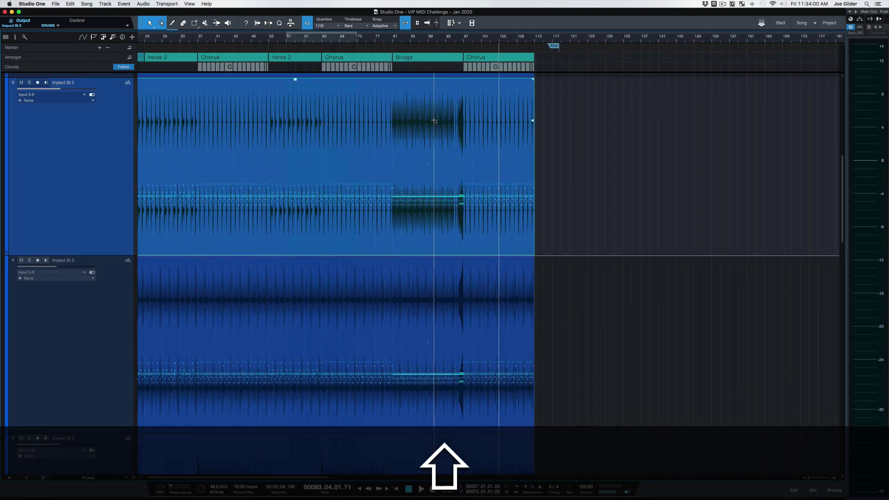
scroll(434, 121, "left", 10)
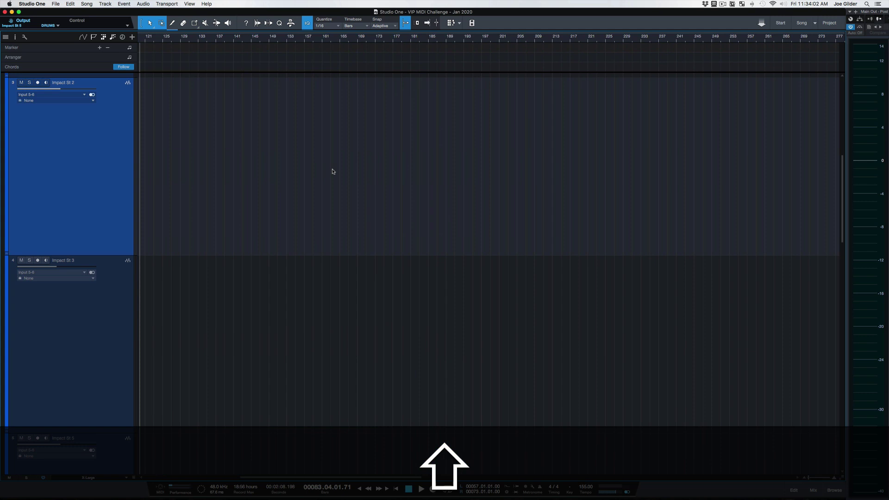
scroll(332, 171, "down", 5)
scroll(332, 171, "right", 10)
scroll(332, 172, "left", 10)
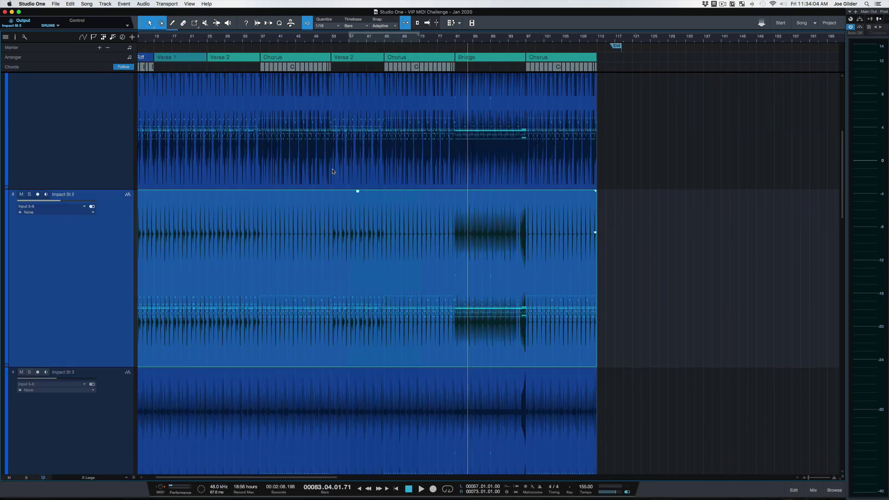
- Set the height of all arrangement tracks to the Normal preset
scroll(332, 172, "down", 3)
scroll(332, 171, "up", 8)
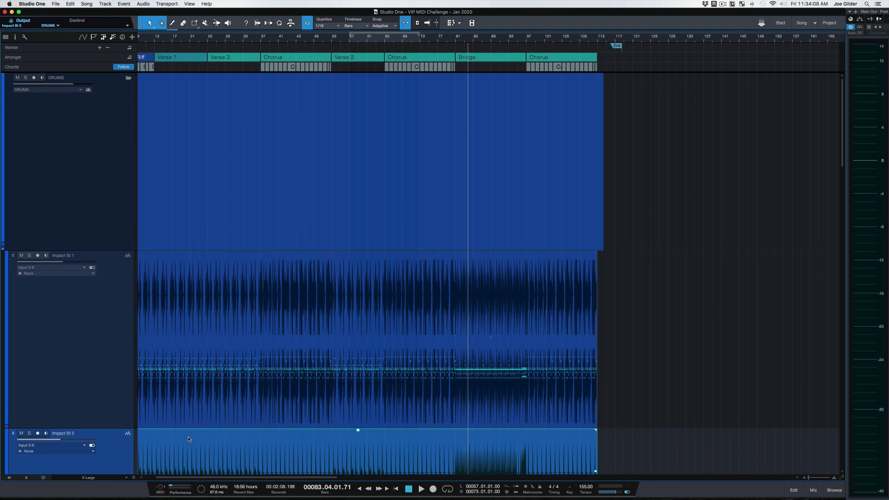
left_click(127, 478)
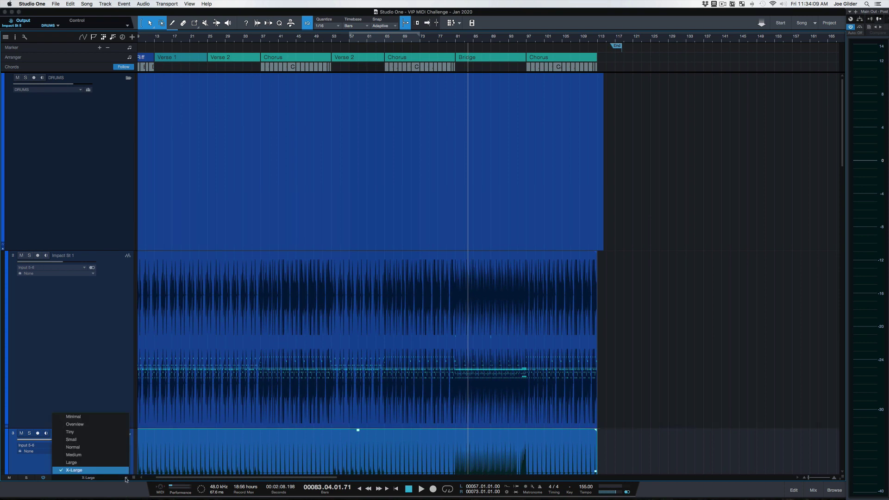
left_click(108, 447)
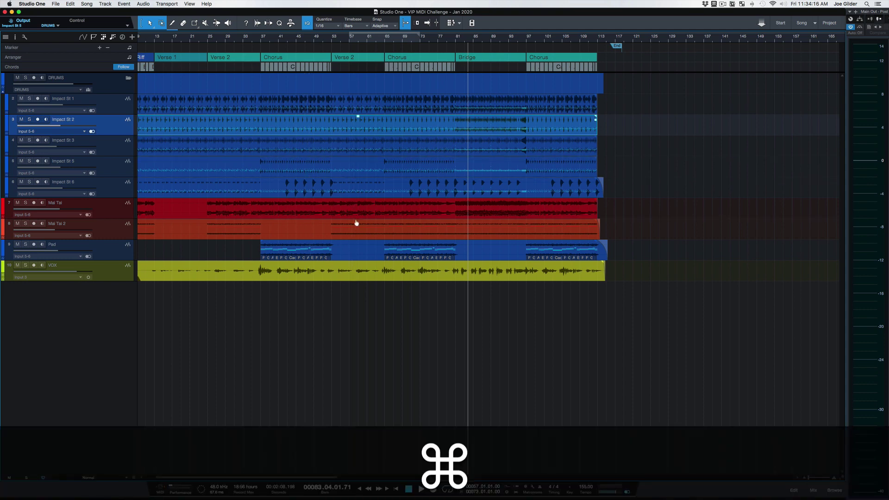
- Test vertical zoom by shrinking all tracks to minimal height and enlarging them back to a readable size
scroll(343, 145, "down", 3)
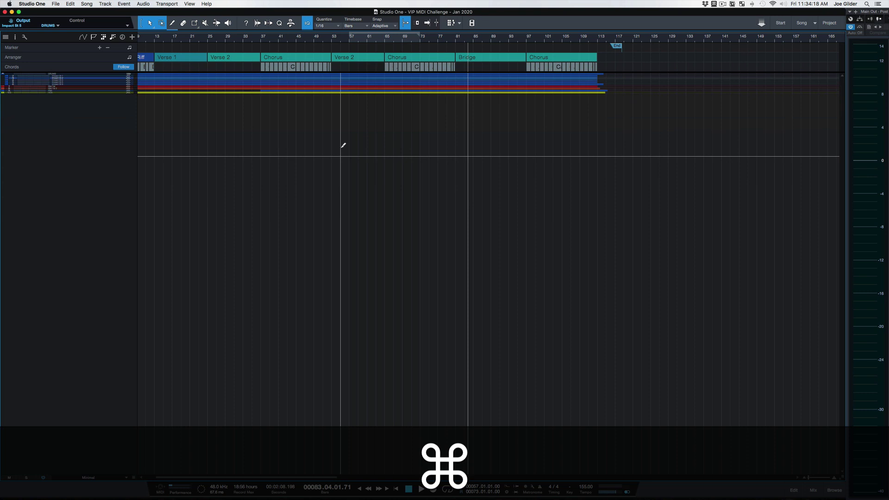
scroll(341, 145, "up", 6)
scroll(340, 125, "down", 5)
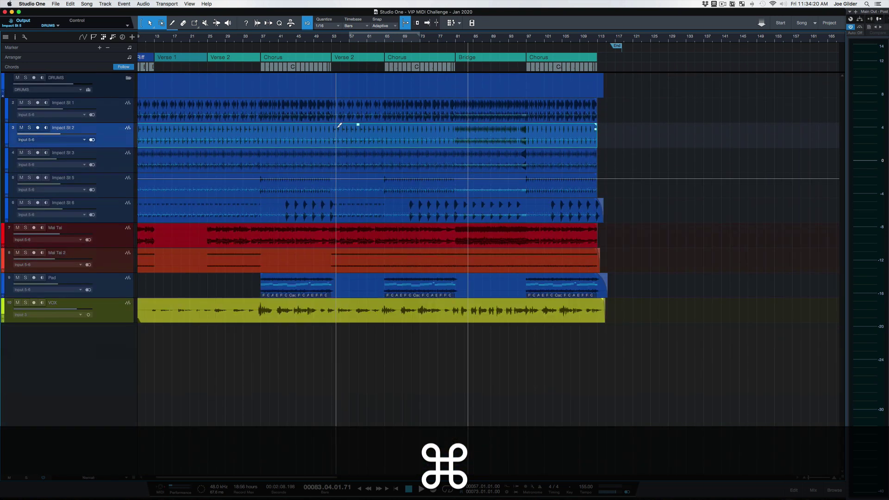
scroll(339, 125, "up", 2)
scroll(340, 125, "down", 2)
scroll(339, 125, "up", 1)
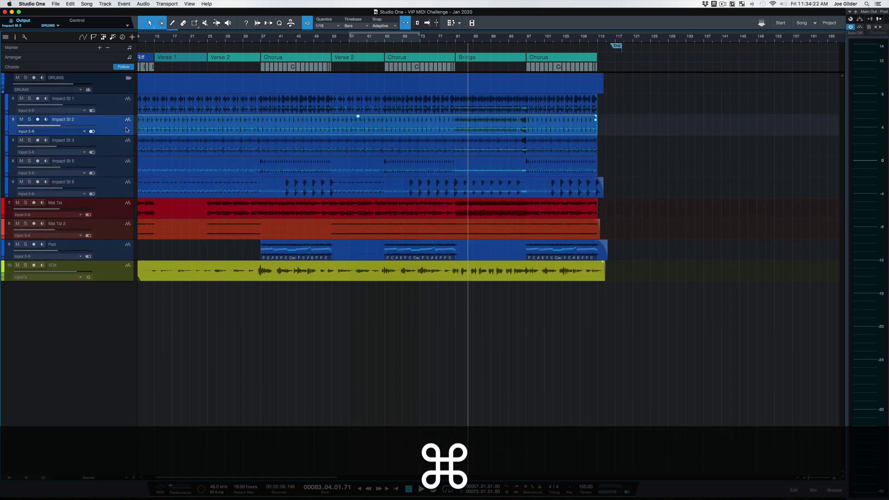
- Enlarge only the Impact St 2 track's height, and even out all track heights again with vertical zoom
left_click_drag(126, 135, 126, 292)
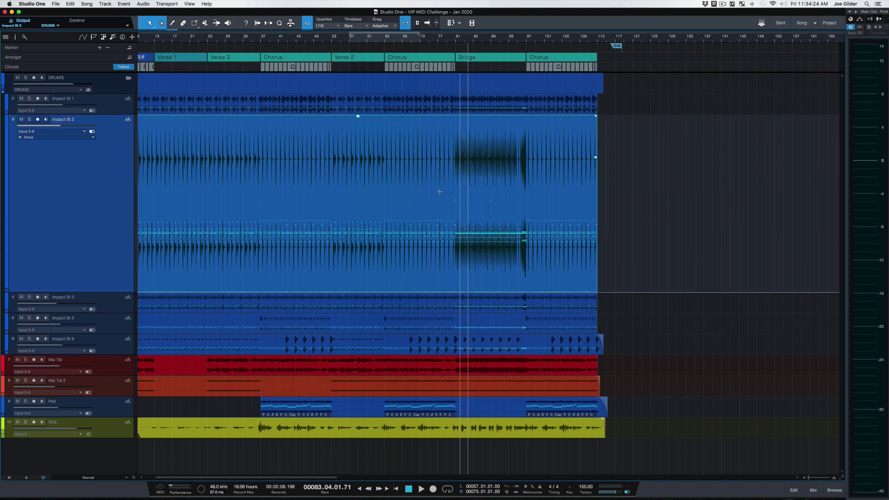
key("super")
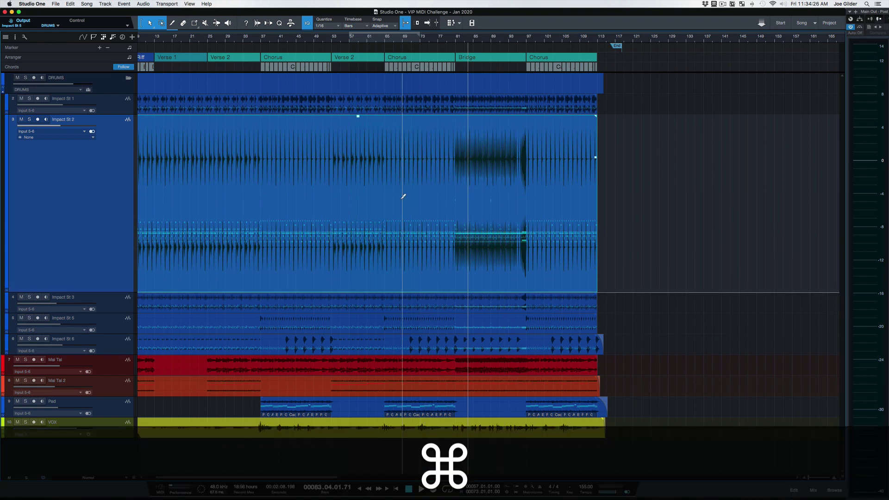
scroll(403, 197, "down", 5)
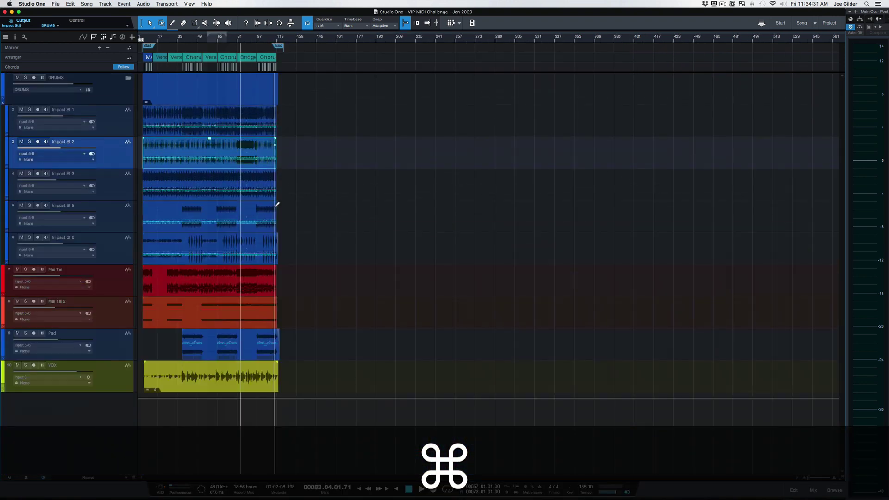
- Compare the tracks at Tiny and Medium height by zooming the arrangement vertically in and out
scroll(277, 204, "down", 4)
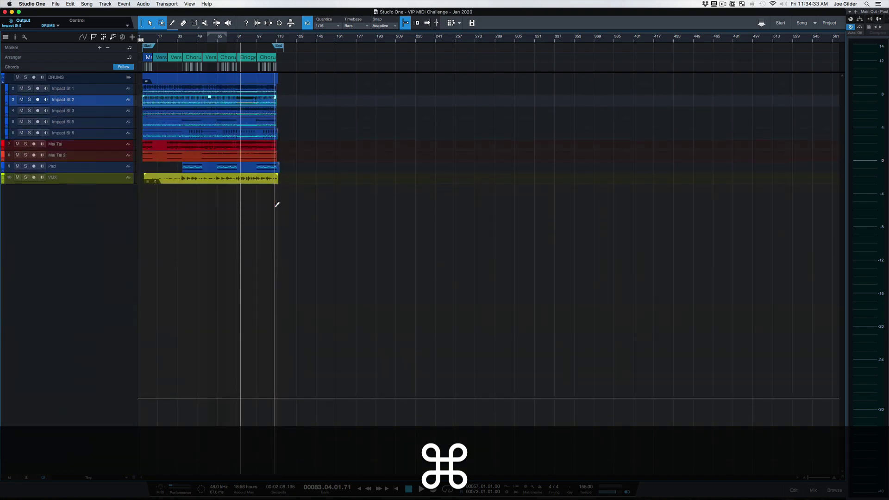
scroll(277, 204, "up", 3)
scroll(277, 205, "down", 2)
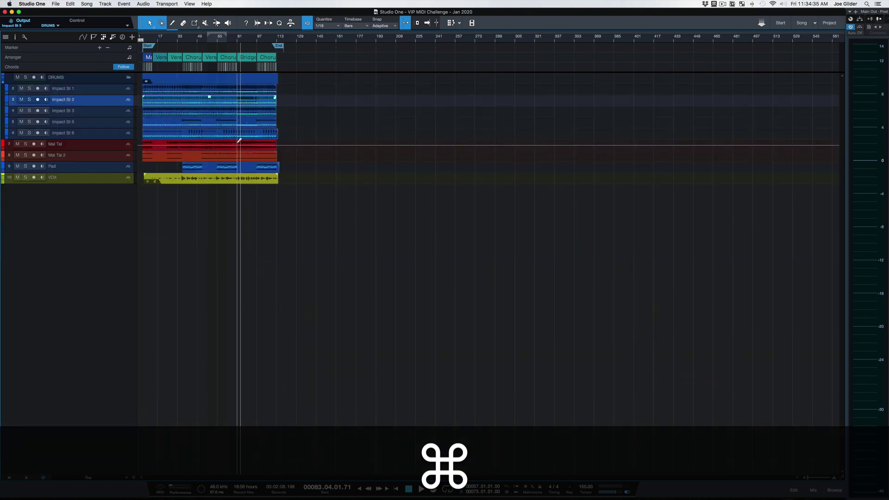
scroll(239, 141, "up", 5)
scroll(240, 141, "up", 4)
scroll(240, 140, "down", 4)
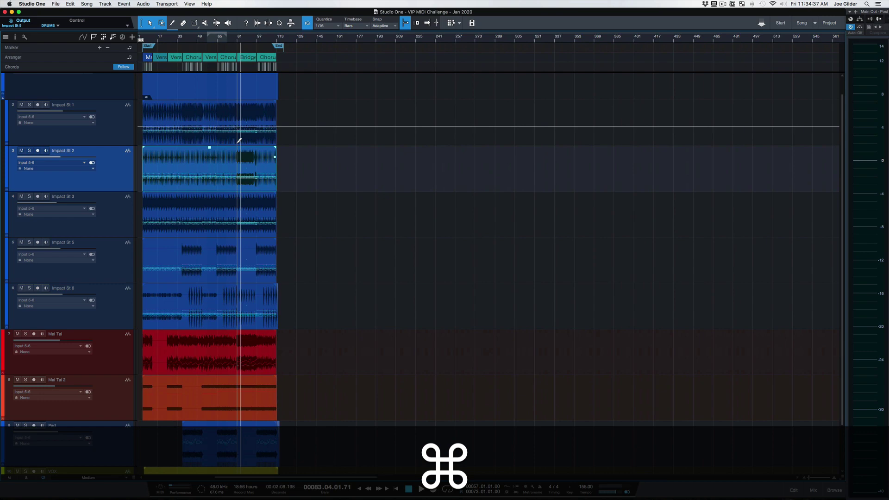
- Zoom horizontally and vertically until all tracks fit at Normal height and the song sections from Verse 1 to the last Chorus fill the timeline
scroll(240, 140, "up", 5)
scroll(239, 140, "down", 5)
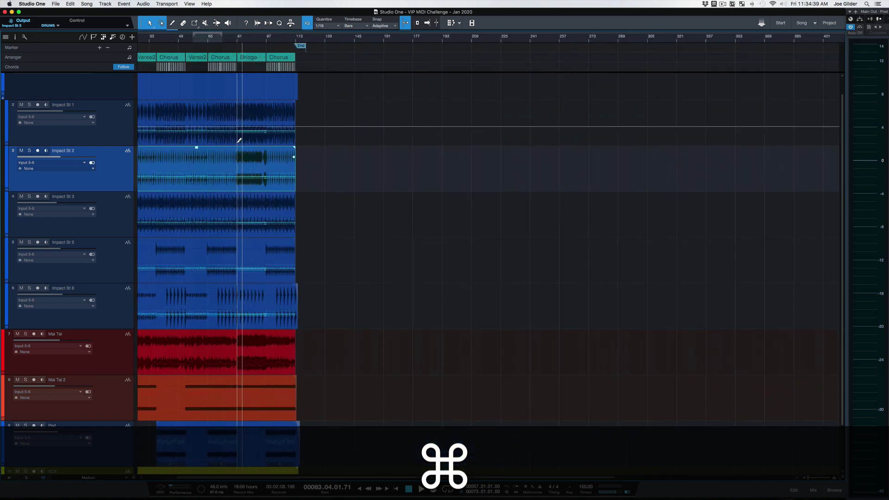
scroll(238, 140, "down", 3)
scroll(212, 119, "up", 5)
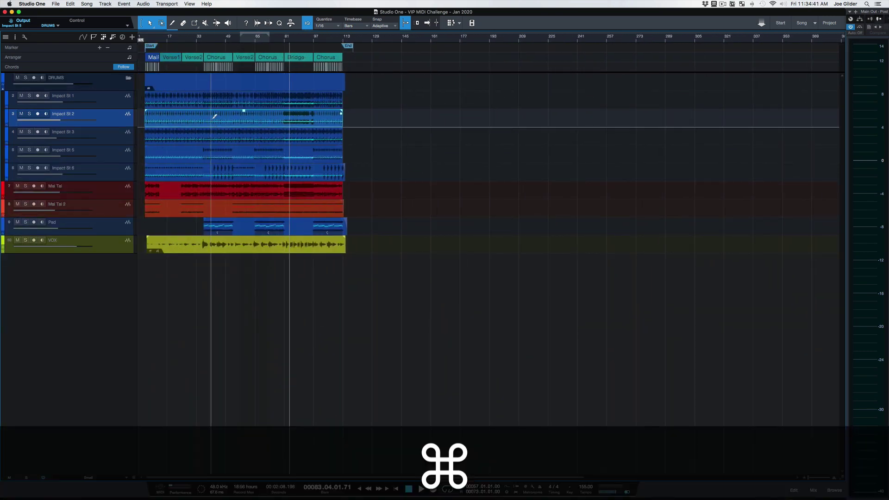
scroll(212, 120, "down", 2)
scroll(212, 119, "up", 5)
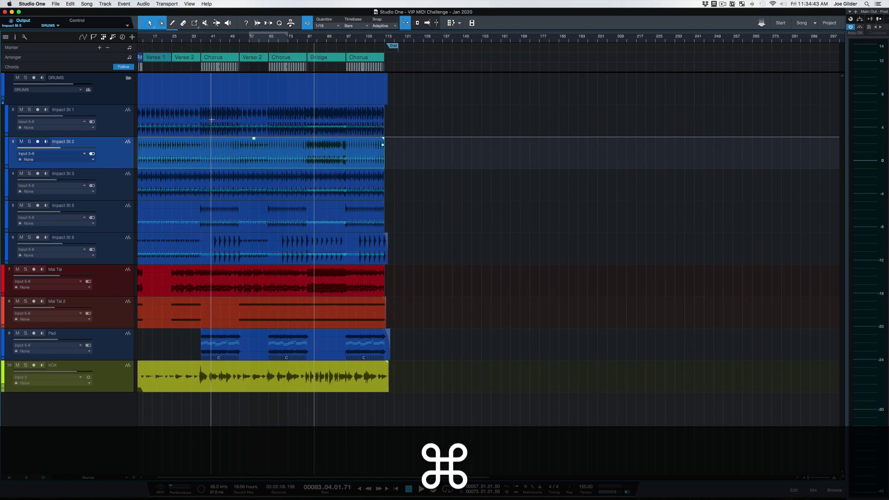
scroll(212, 119, "down", 4)
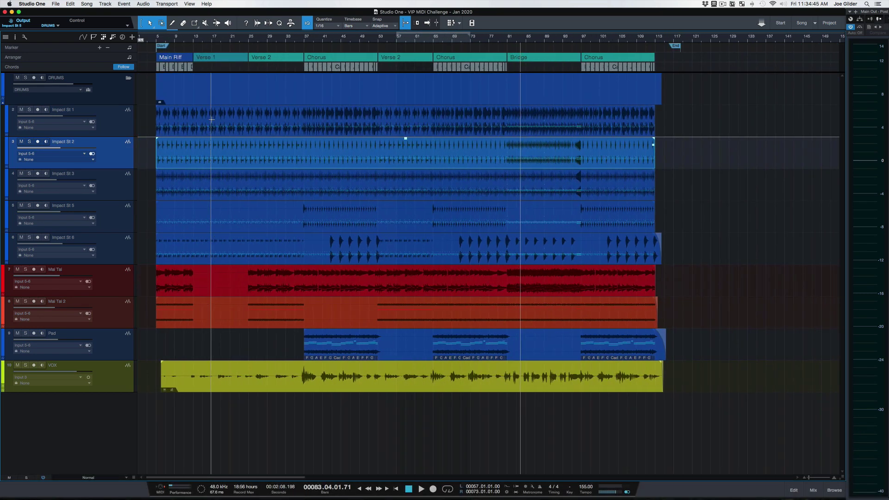
scroll(212, 119, "up", 2)
scroll(212, 119, "up", 2)
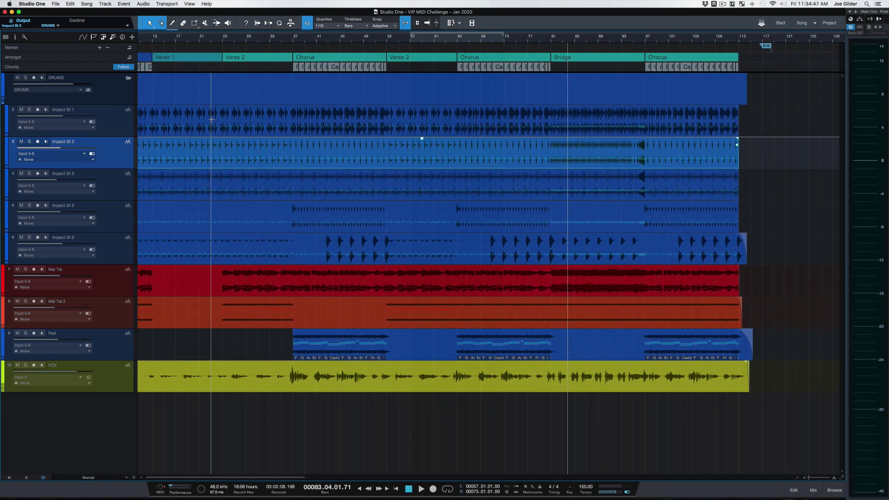